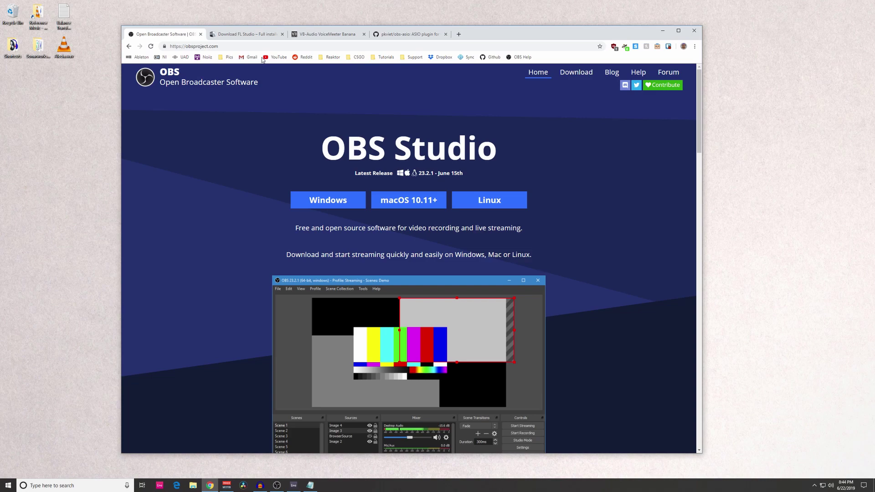
Step: Switch Chrome tabs to the FL Studio download page, then to the Voicemeeter Banana page
{"action": "left_click", "coordinate": [247, 34]}
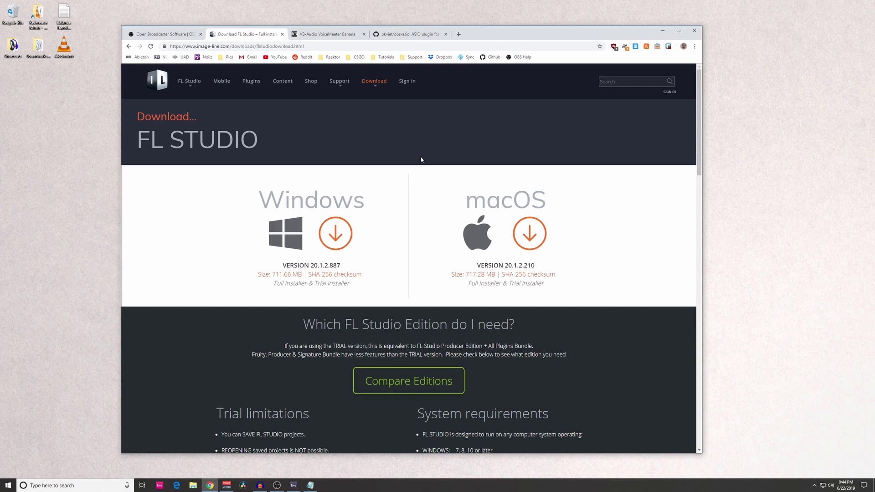
{"action": "left_click", "coordinate": [315, 36]}
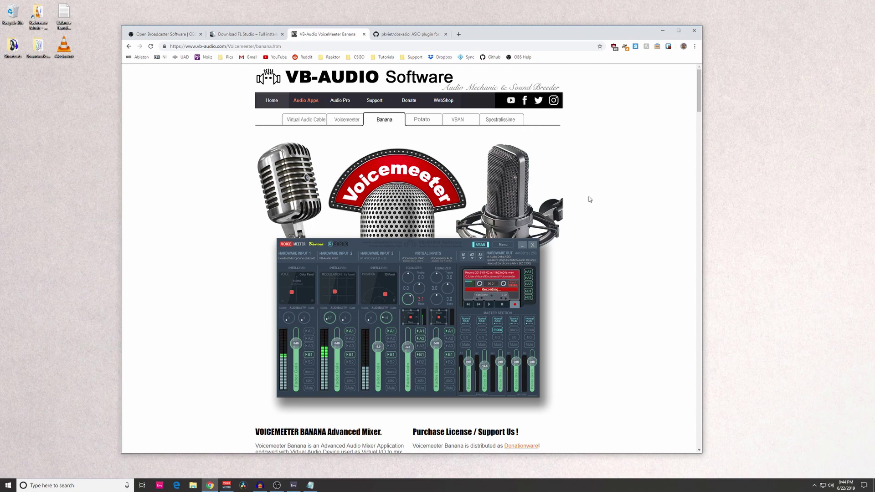
Step: Scroll to the Voicemeeter 2.0.4.7 Download/Install section, then switch to the obs-asio GitHub tab
{"action": "scroll", "coordinate": [588, 201], "scroll_direction": "down", "scroll_amount": 7}
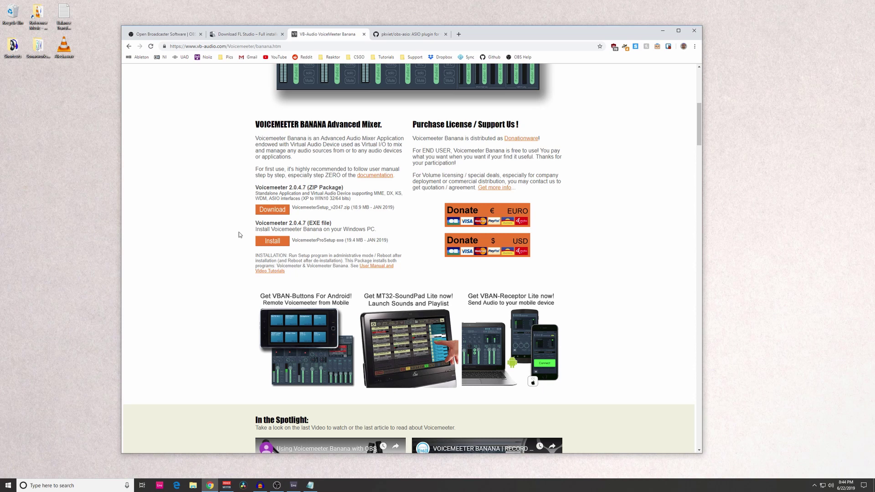
{"action": "left_click", "coordinate": [397, 36]}
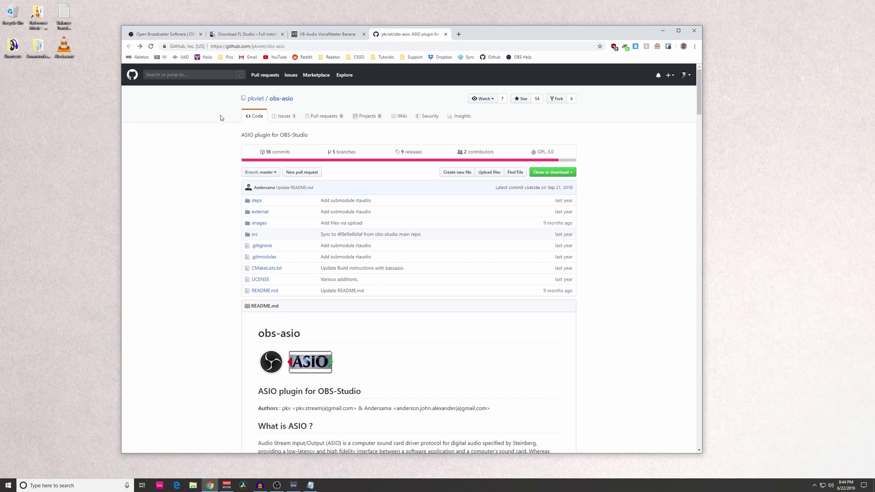
Step: Open the 'asio plugin 1.3.1' release and scroll to its obs-asio-installer_1.3.1.exe asset
{"action": "left_click", "coordinate": [408, 154]}
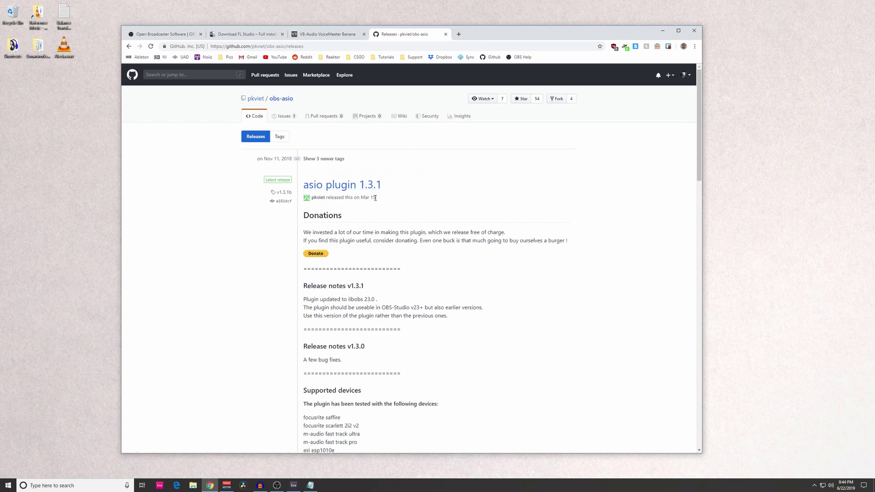
{"action": "left_click", "coordinate": [350, 188]}
{"action": "scroll", "coordinate": [390, 207], "scroll_direction": "down", "scroll_amount": 4}
{"action": "scroll", "coordinate": [390, 208], "scroll_direction": "down", "scroll_amount": 2}
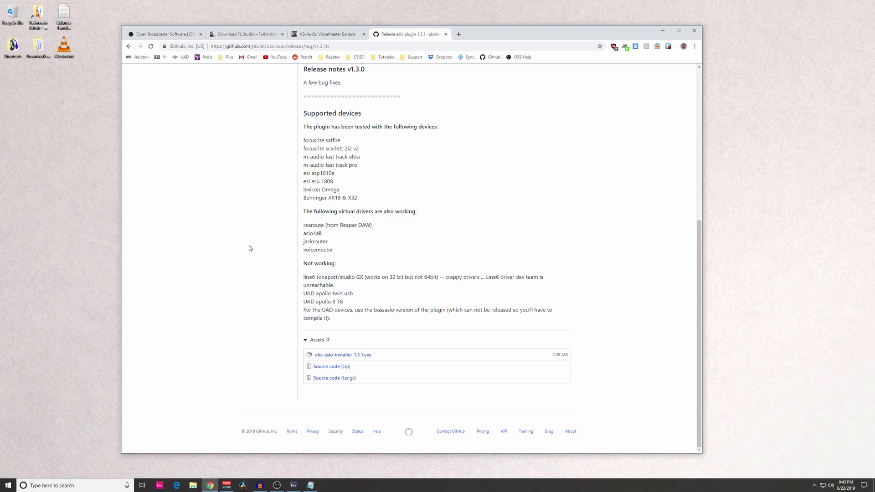
Step: Minimize the browser and bring the Voicemeeter Banana mixer to the screen centre
{"action": "left_click", "coordinate": [663, 34]}
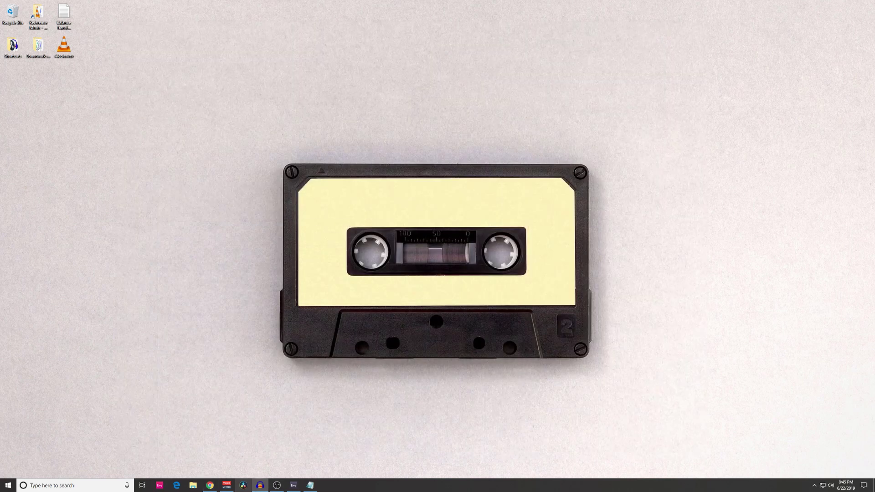
{"action": "left_click", "coordinate": [226, 485]}
{"action": "left_click_drag", "start_coordinate": [262, 239], "coordinate": [509, 165]}
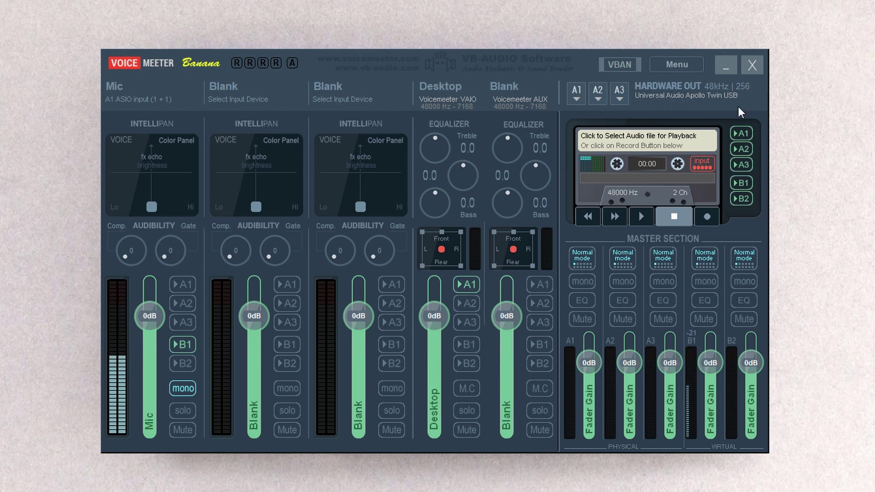
Step: Review the A1, A2 and A3 output device lists, leaving A1 on Apollo Twin USB
{"action": "left_click", "coordinate": [576, 91]}
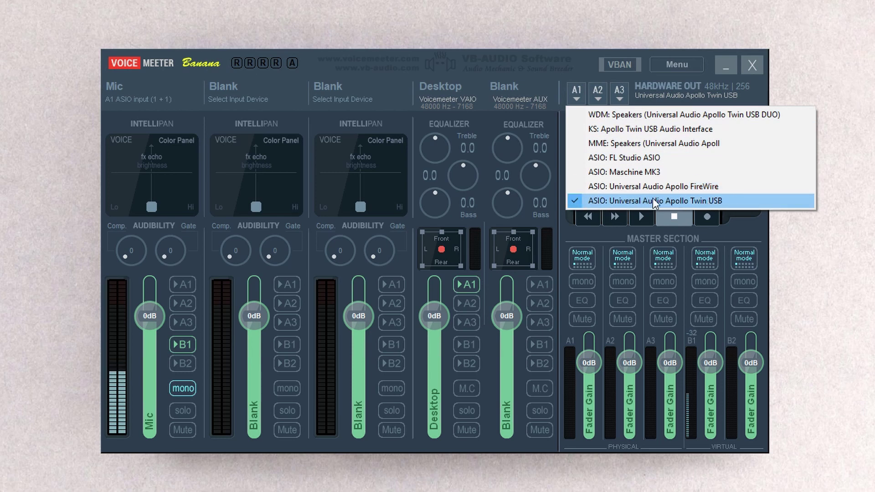
{"action": "left_click", "coordinate": [666, 94]}
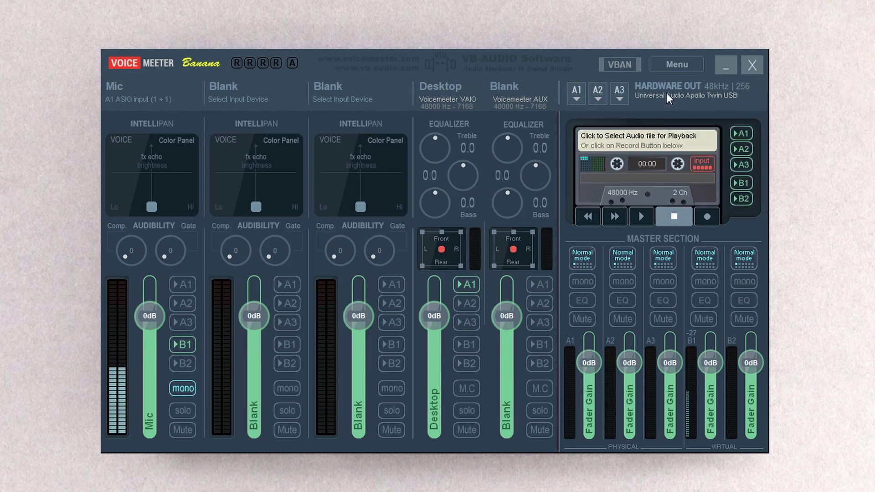
{"action": "left_click", "coordinate": [597, 96]}
{"action": "left_click", "coordinate": [617, 92]}
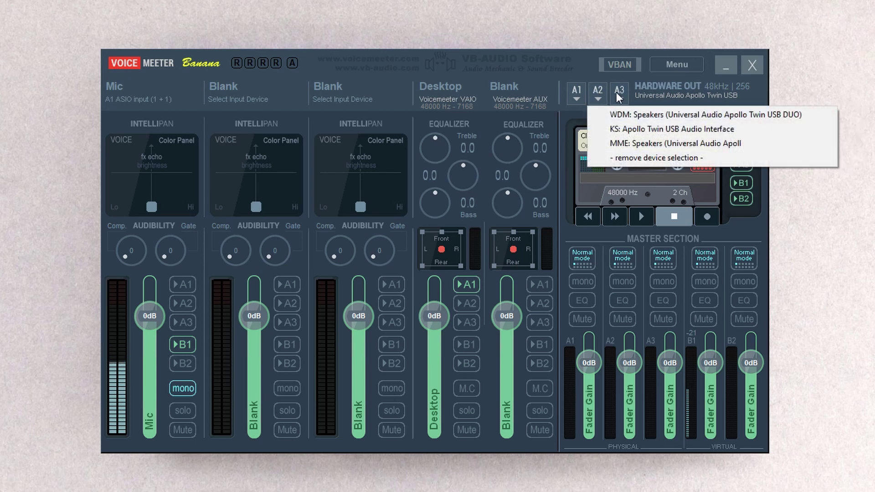
{"action": "left_click", "coordinate": [617, 92]}
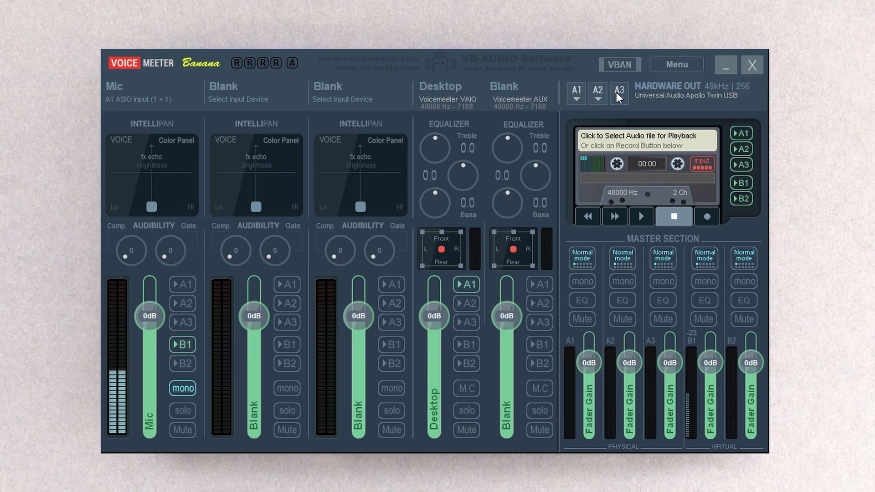
Step: In Voicemeeter System Settings, patch ASIO input channel 1 to the Mic strip's IN 1
{"action": "left_click", "coordinate": [670, 65]}
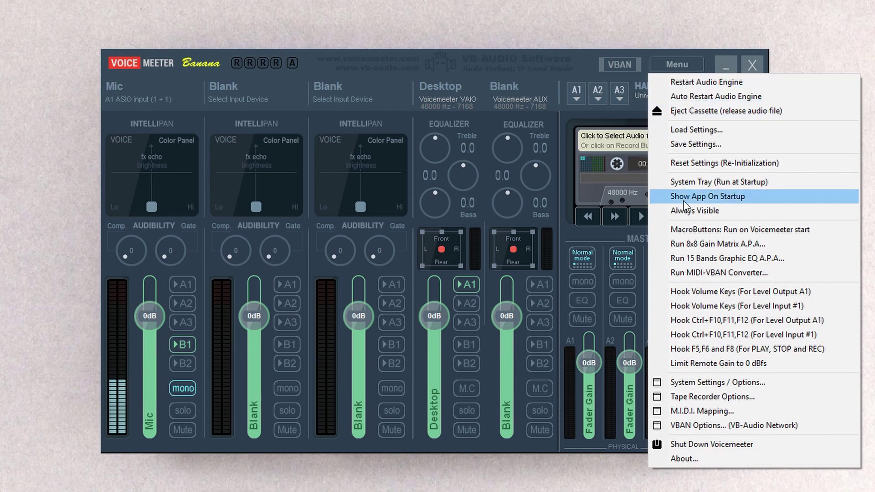
{"action": "left_click", "coordinate": [718, 382]}
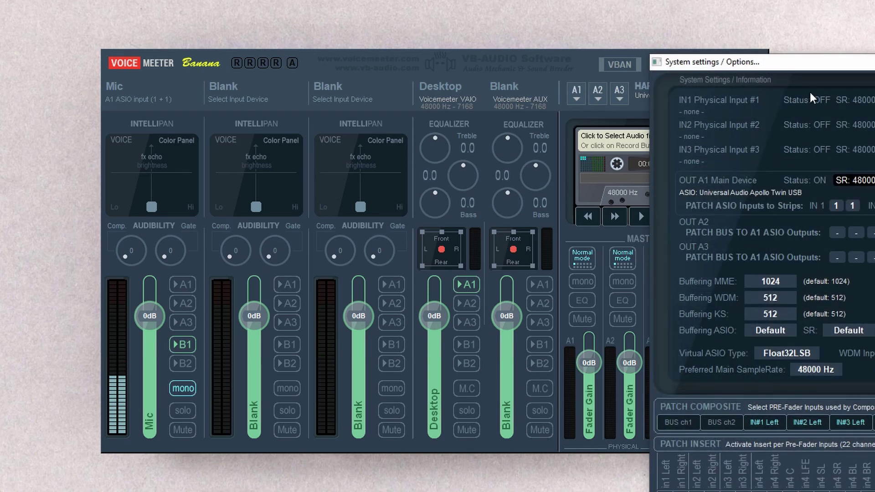
{"action": "left_click_drag", "start_coordinate": [800, 63], "coordinate": [397, 14]}
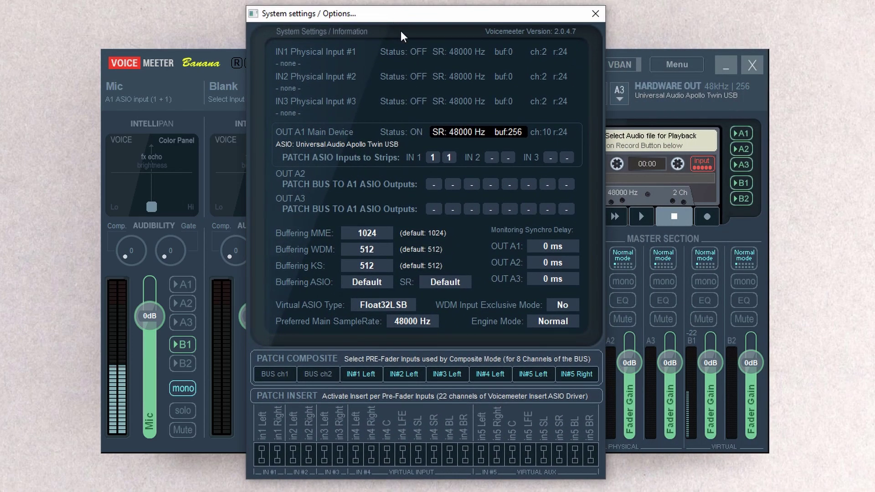
{"action": "left_click", "coordinate": [431, 156]}
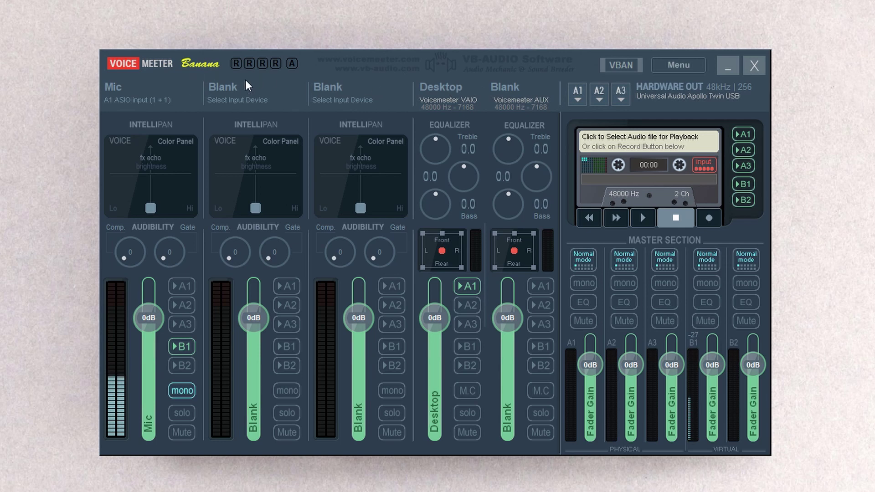
{"action": "right_click", "coordinate": [230, 86]}
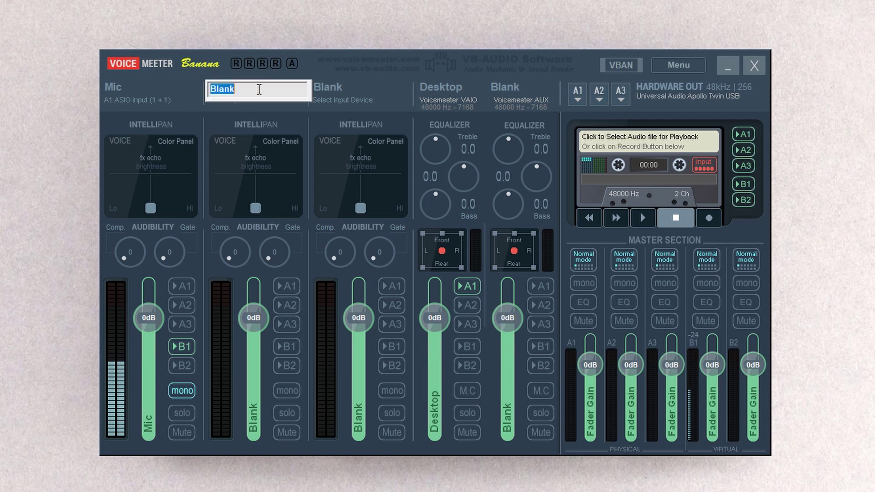
{"action": "key", "text": "Escape"}
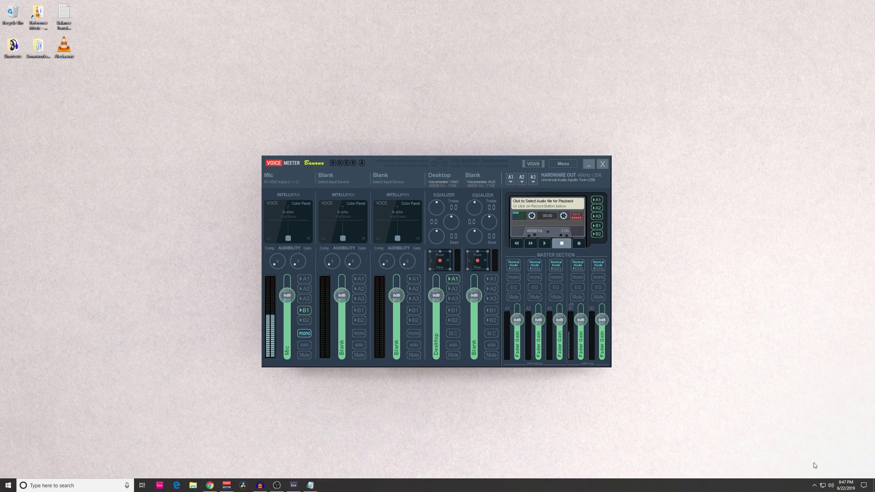
Step: Place the Windows Sound dialog beside the mixer and review playback devices, including disabled ones
{"action": "right_click", "coordinate": [832, 487]}
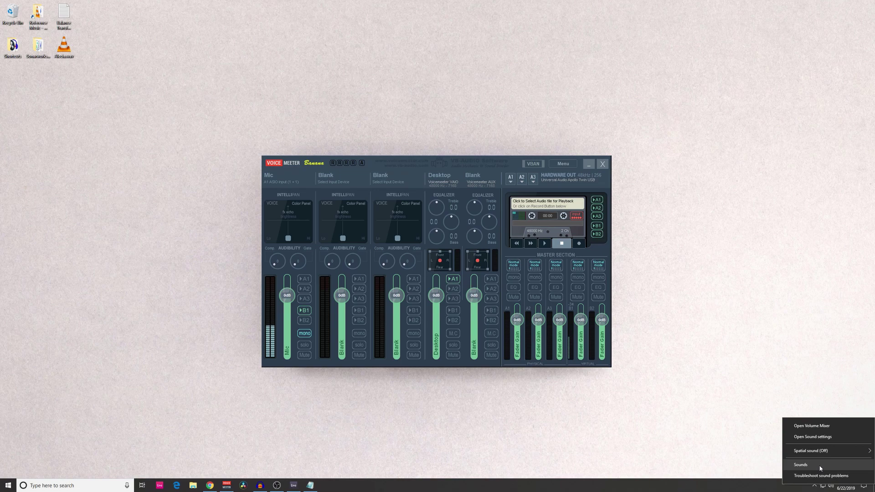
{"action": "left_click", "coordinate": [820, 466]}
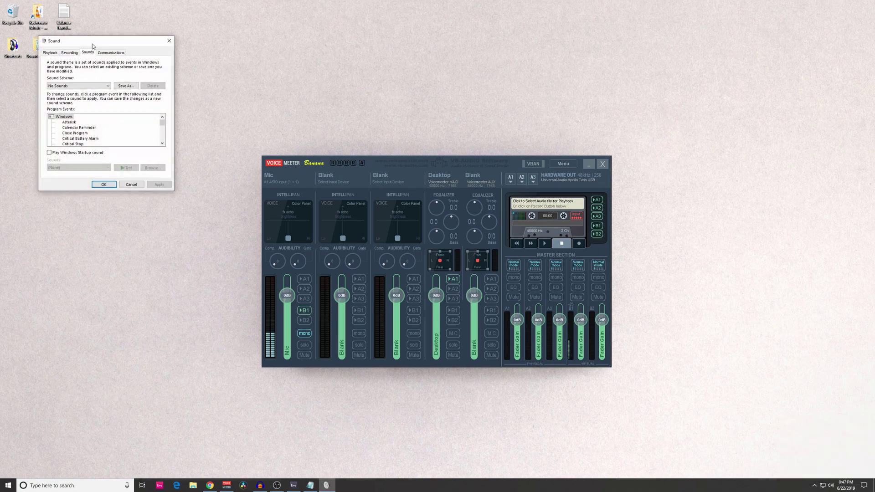
{"action": "left_click_drag", "start_coordinate": [93, 46], "coordinate": [156, 167]}
{"action": "left_click", "coordinate": [114, 174]}
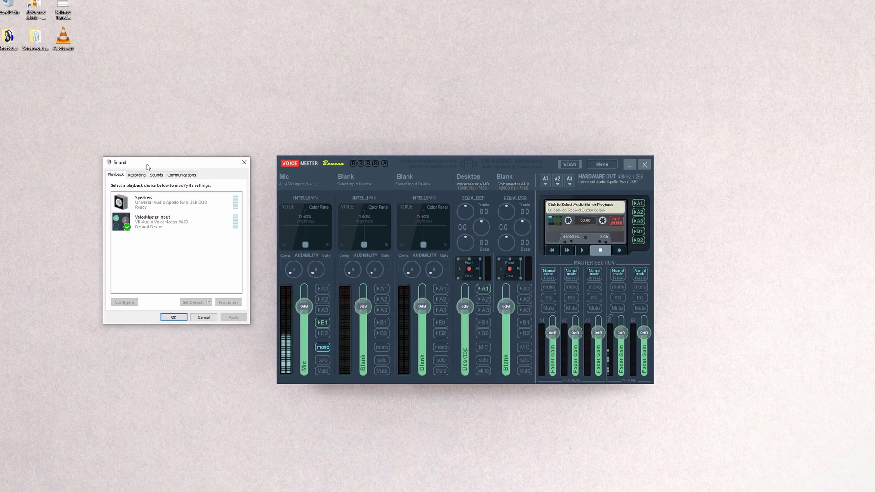
{"action": "left_click", "coordinate": [151, 226]}
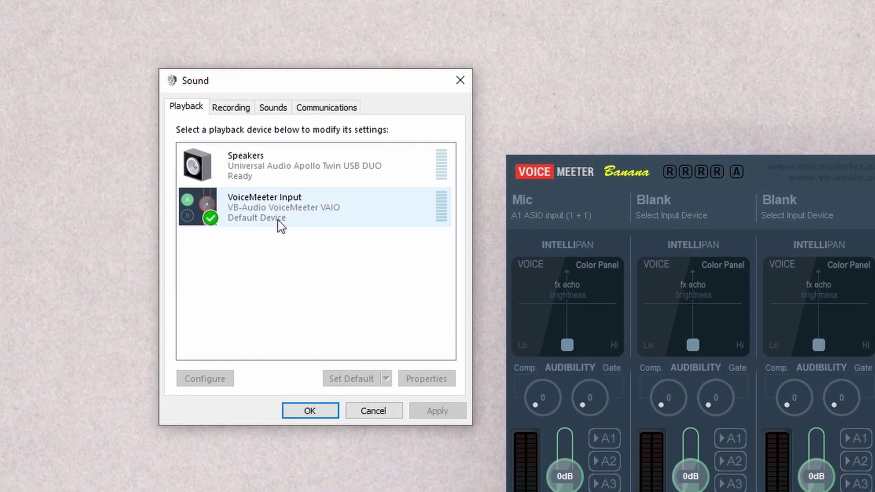
{"action": "left_click", "coordinate": [283, 223]}
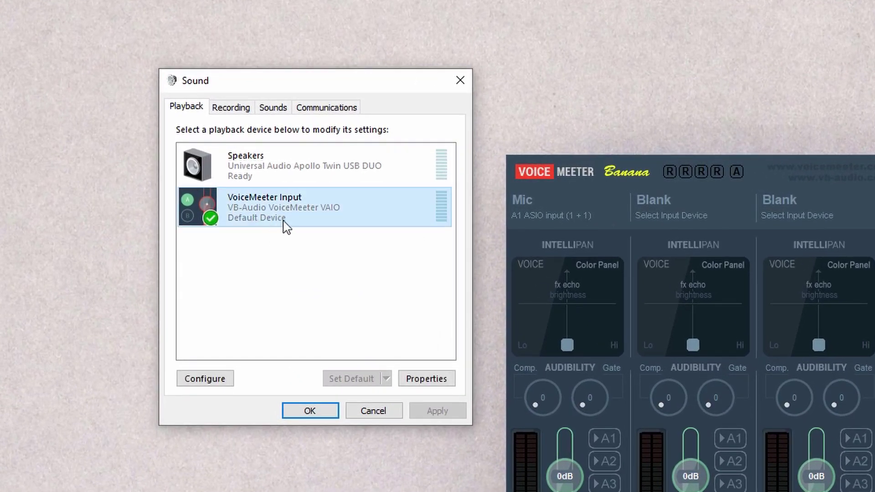
{"action": "left_click", "coordinate": [286, 261]}
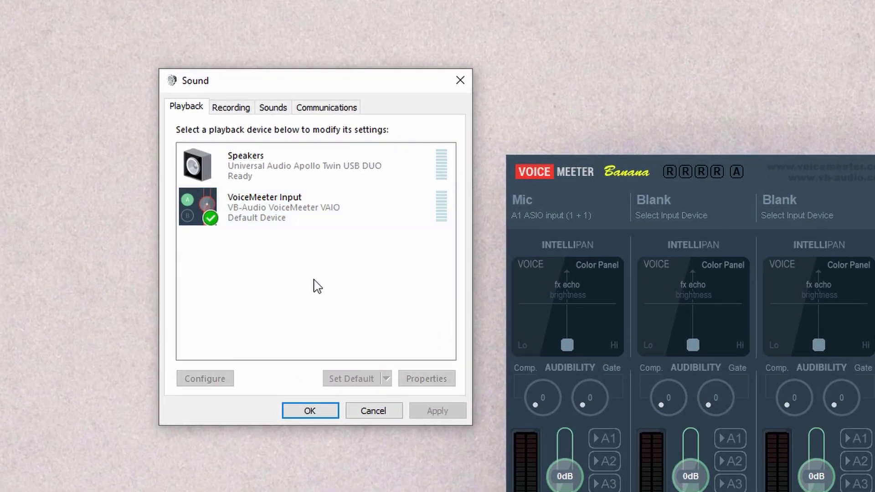
{"action": "right_click", "coordinate": [258, 225]}
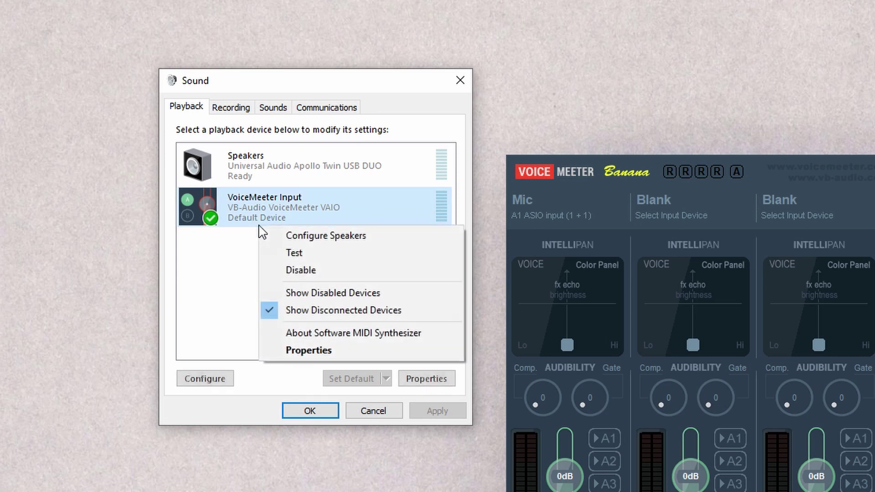
{"action": "left_click", "coordinate": [330, 294]}
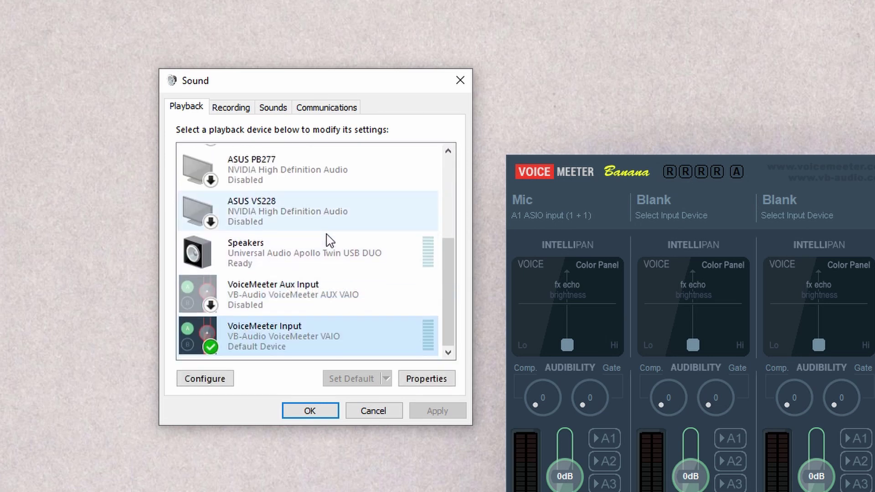
{"action": "left_click", "coordinate": [283, 302]}
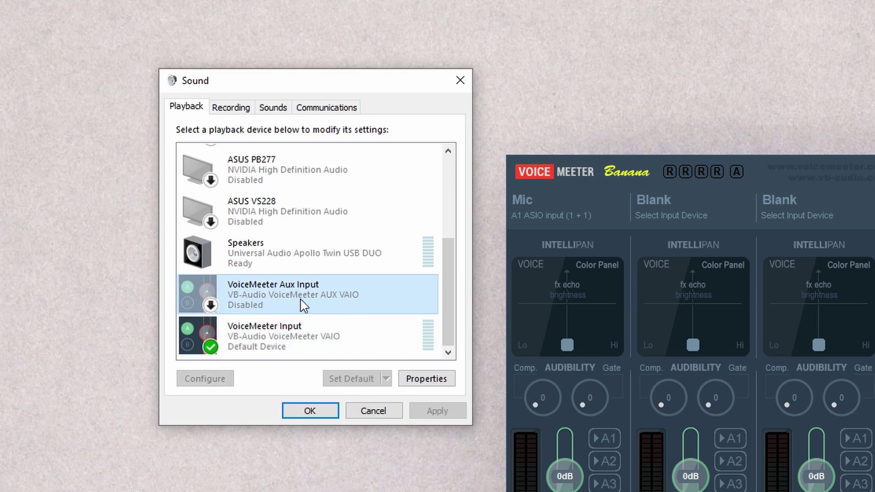
Step: Look over the recording devices list and hide disabled recording devices
{"action": "left_click", "coordinate": [231, 114]}
{"action": "scroll", "coordinate": [321, 258], "scroll_direction": "down", "scroll_amount": 1}
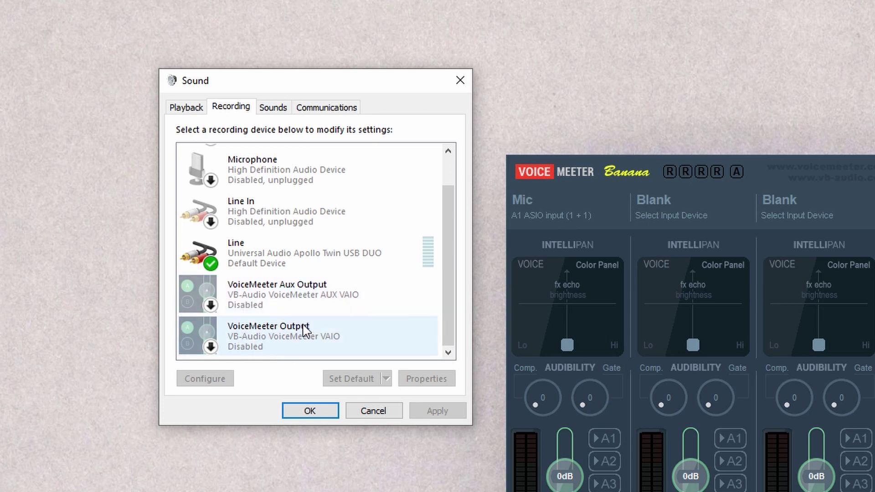
{"action": "scroll", "coordinate": [300, 317], "scroll_direction": "up", "scroll_amount": 1}
{"action": "scroll", "coordinate": [300, 315], "scroll_direction": "down", "scroll_amount": 1}
{"action": "scroll", "coordinate": [301, 314], "scroll_direction": "up", "scroll_amount": 1}
{"action": "right_click", "coordinate": [291, 236]}
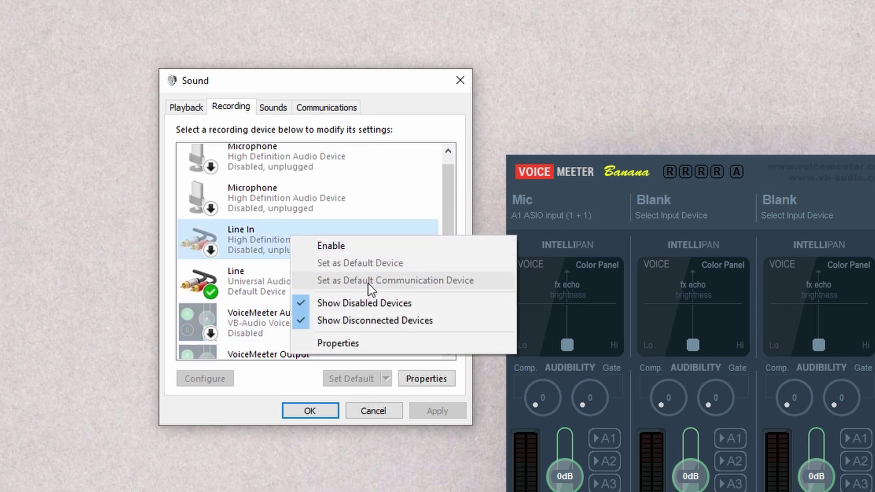
{"action": "left_click", "coordinate": [350, 306]}
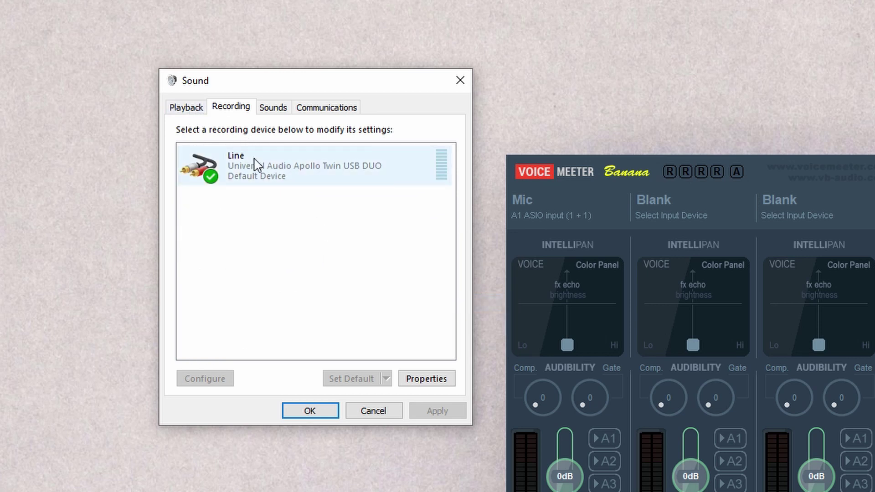
Step: Return to playback devices and confirm VoiceMeeter Input is the Default Device
{"action": "left_click", "coordinate": [184, 108]}
{"action": "left_click", "coordinate": [250, 182]}
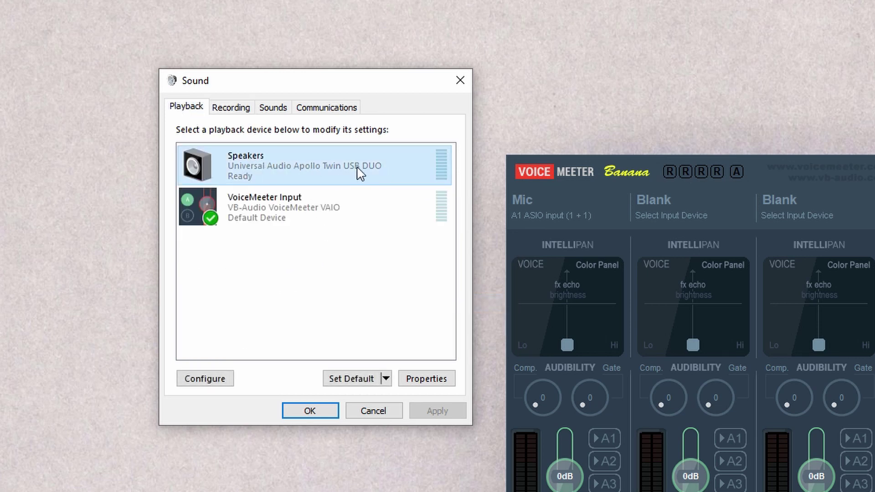
{"action": "left_click", "coordinate": [319, 219]}
{"action": "left_click", "coordinate": [245, 185]}
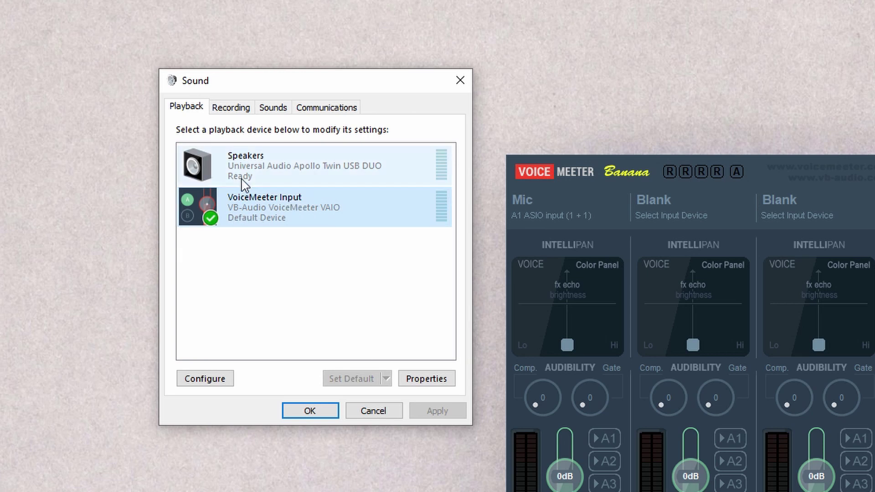
{"action": "left_click", "coordinate": [240, 217]}
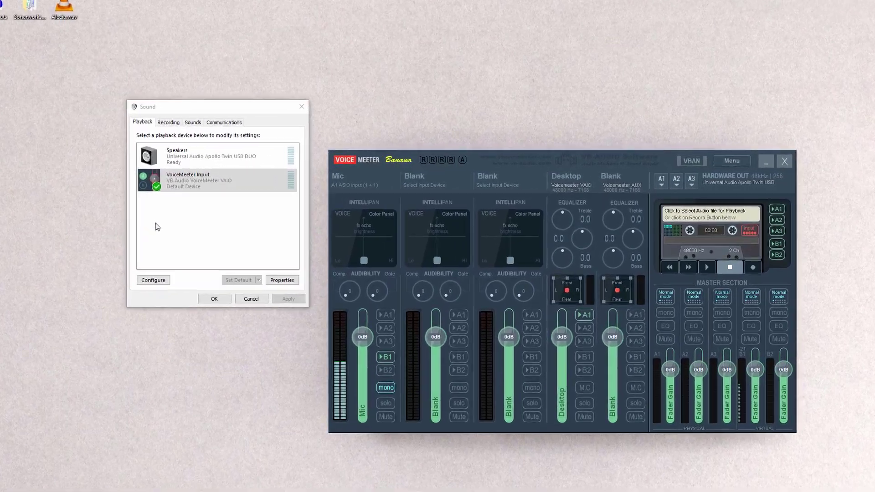
Step: Check VoiceMeeter Input's Advanced format shows 24 bit, 48000 Hz, then dismiss both sound dialogs
{"action": "left_click", "coordinate": [80, 257]}
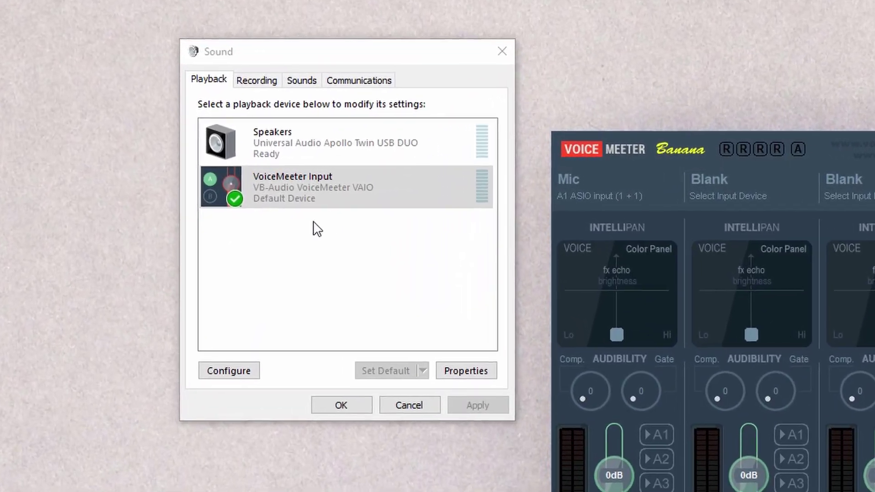
{"action": "left_click", "coordinate": [238, 181]}
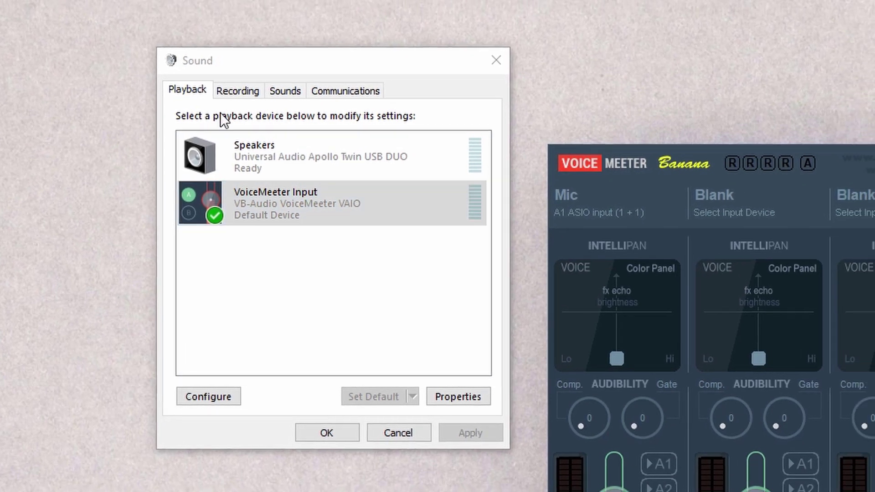
{"action": "double_click", "coordinate": [279, 218]}
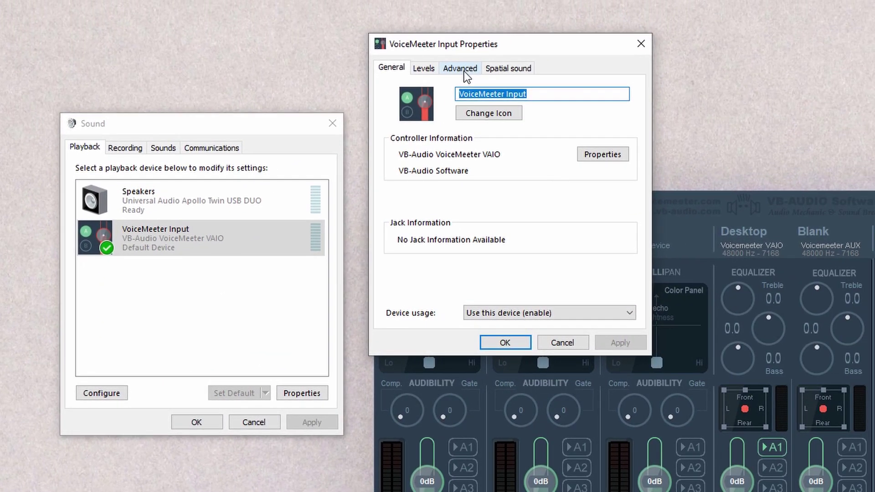
{"action": "left_click", "coordinate": [518, 48]}
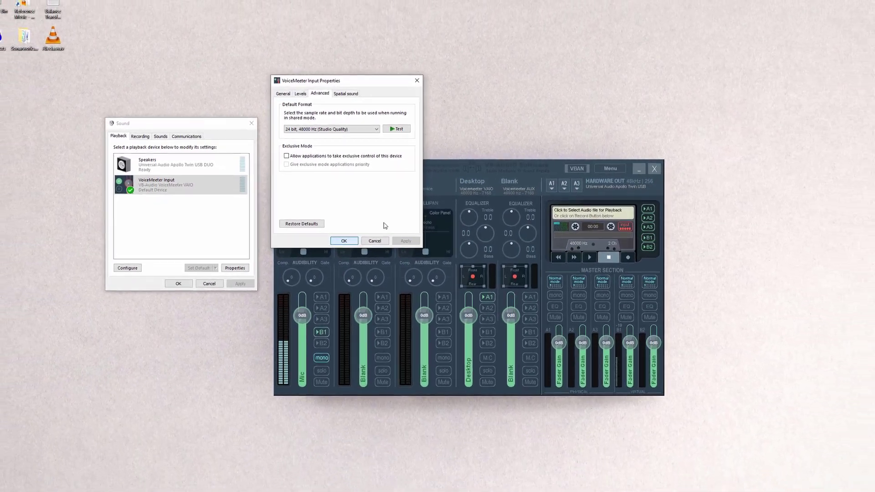
{"action": "left_click", "coordinate": [386, 267]}
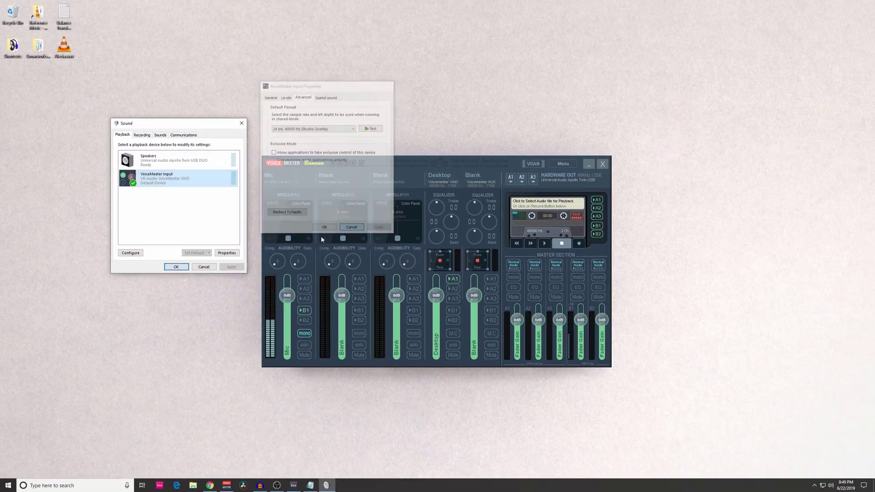
{"action": "left_click", "coordinate": [204, 267]}
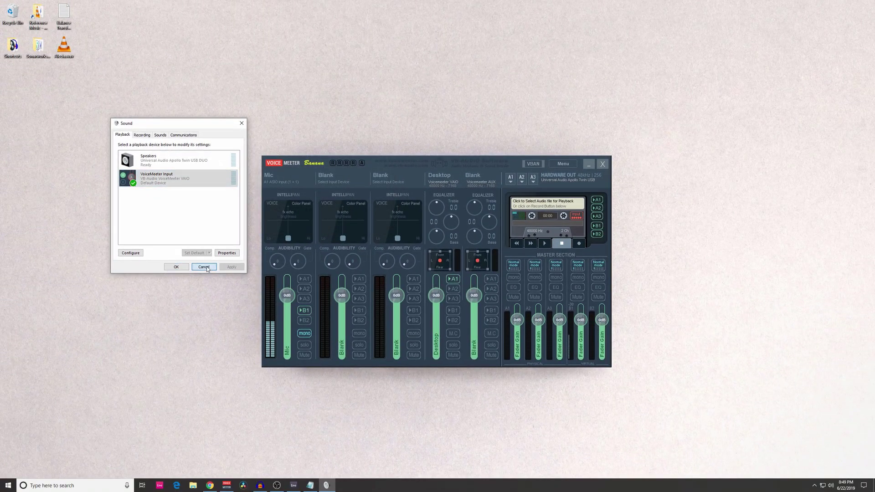
Step: Centre the OBS window and check Voicemeeter Virtual ASIO is ticked under ASIO Active Device
{"action": "left_click", "coordinate": [277, 486]}
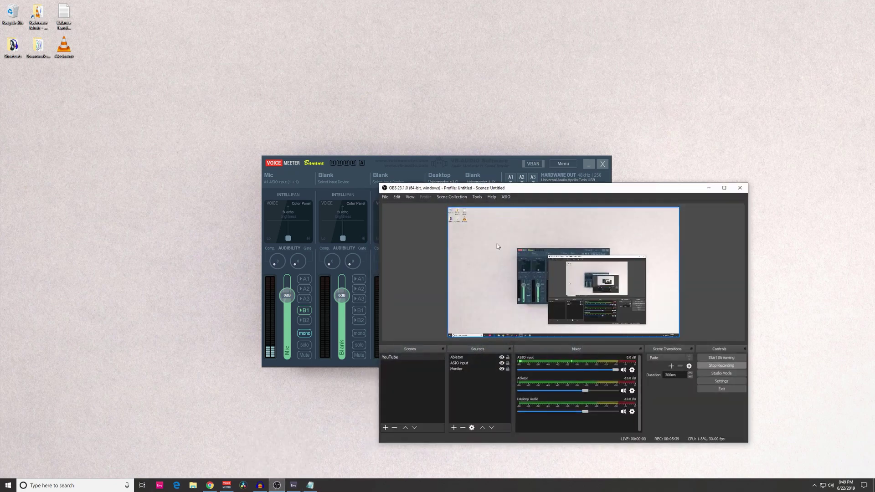
{"action": "left_click_drag", "start_coordinate": [532, 190], "coordinate": [397, 132]}
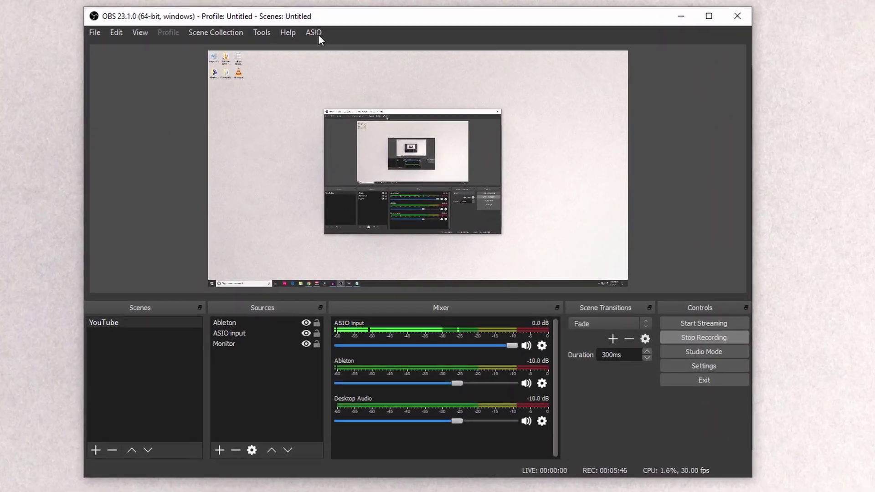
{"action": "left_click", "coordinate": [314, 32]}
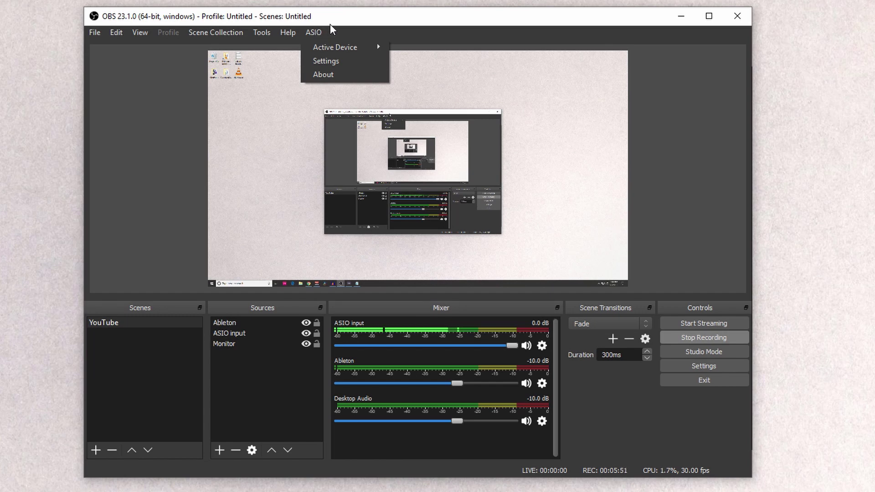
{"action": "mouse_move", "coordinate": [327, 46]}
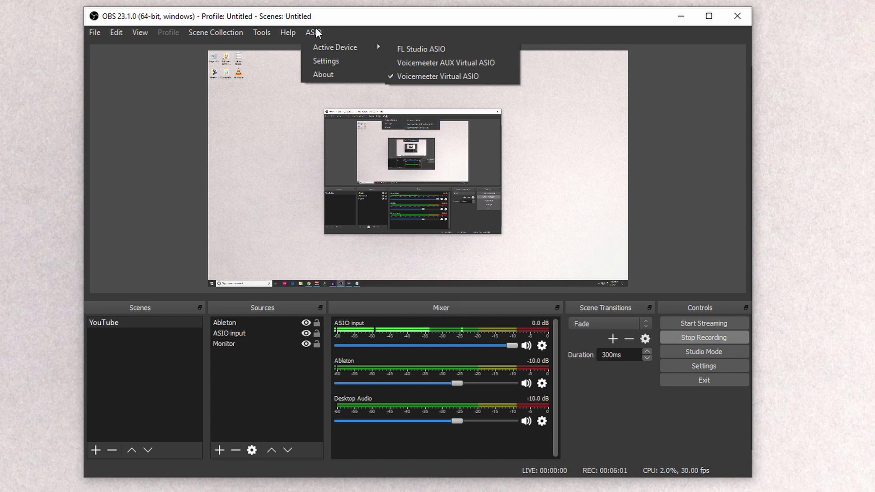
{"action": "left_click", "coordinate": [351, 24]}
{"action": "left_click", "coordinate": [312, 33]}
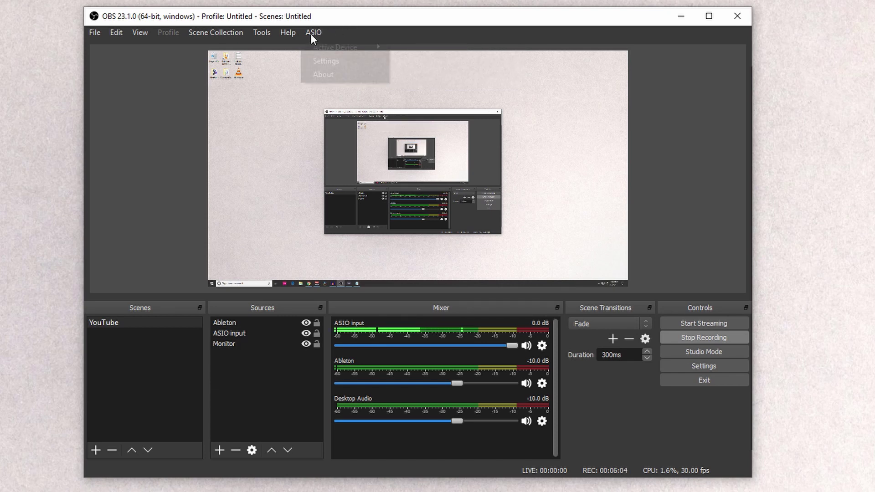
{"action": "left_click", "coordinate": [325, 60]}
{"action": "left_click_drag", "start_coordinate": [374, 119], "coordinate": [313, 56]}
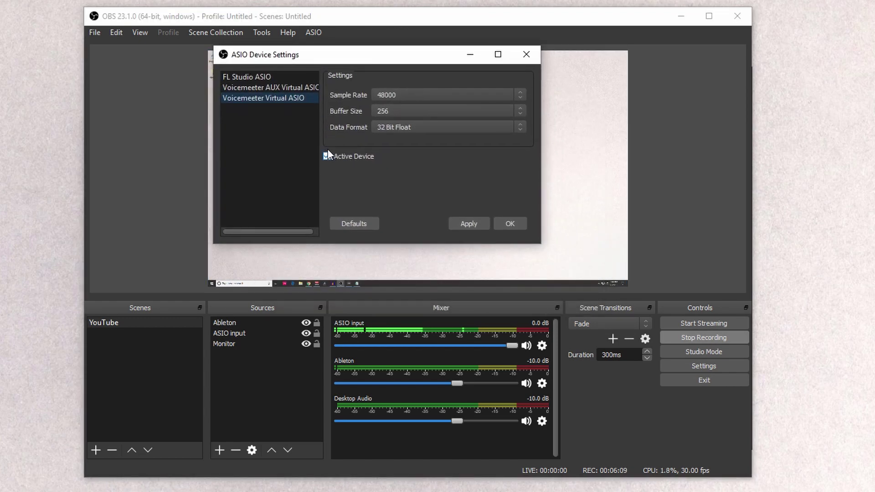
{"action": "left_click", "coordinate": [270, 76]}
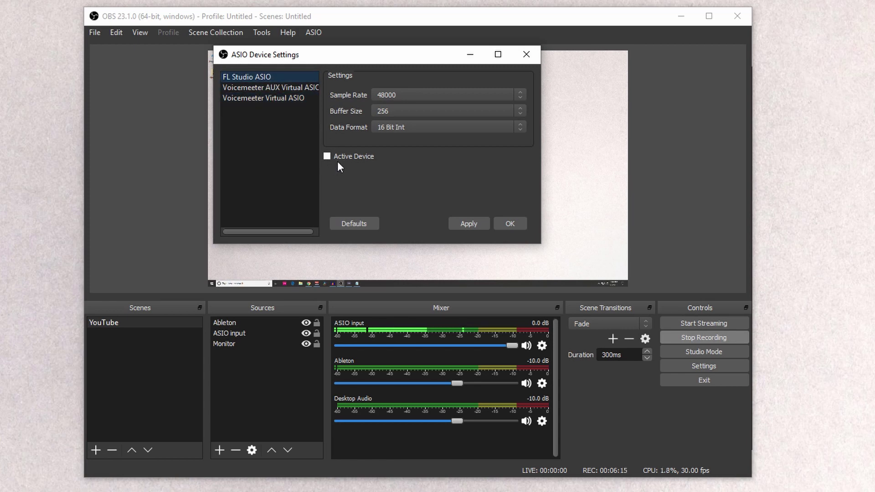
{"action": "left_click", "coordinate": [259, 87]}
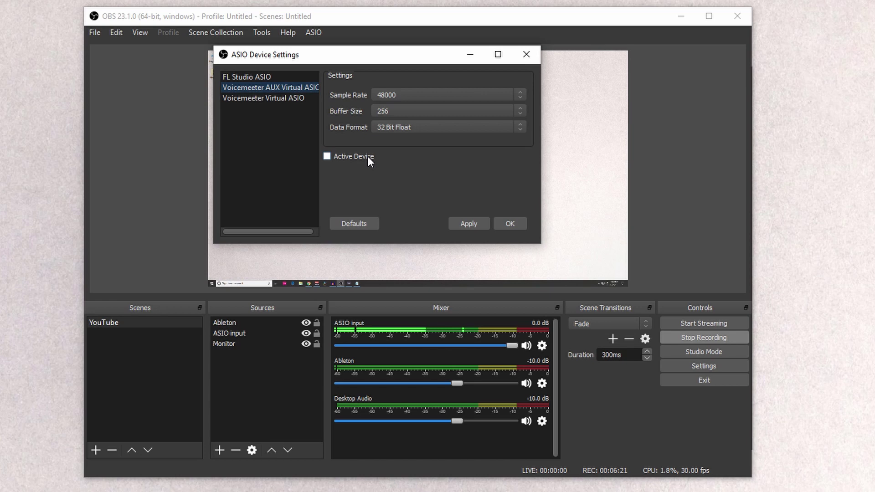
{"action": "left_click", "coordinate": [273, 99]}
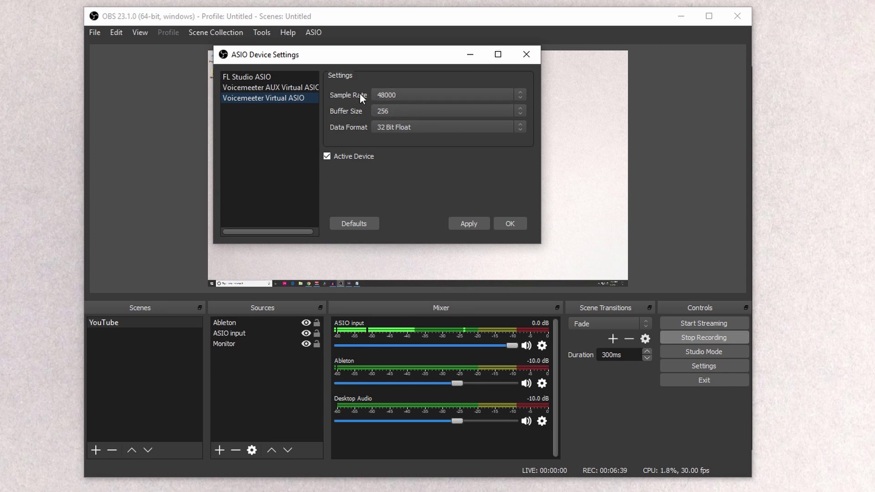
Step: In OBS audio settings, confirm 48khz sample rate and VoiceMeeter Input as desktop audio, without saving
{"action": "left_click", "coordinate": [527, 55]}
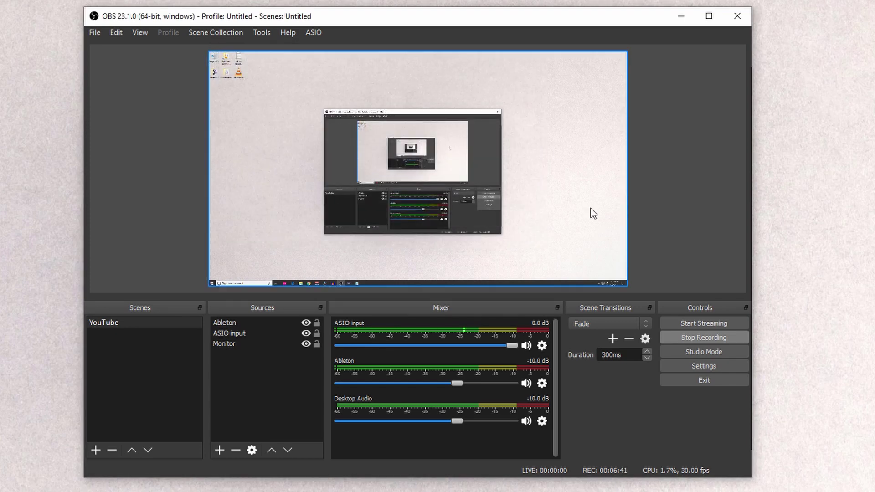
{"action": "left_click", "coordinate": [689, 364]}
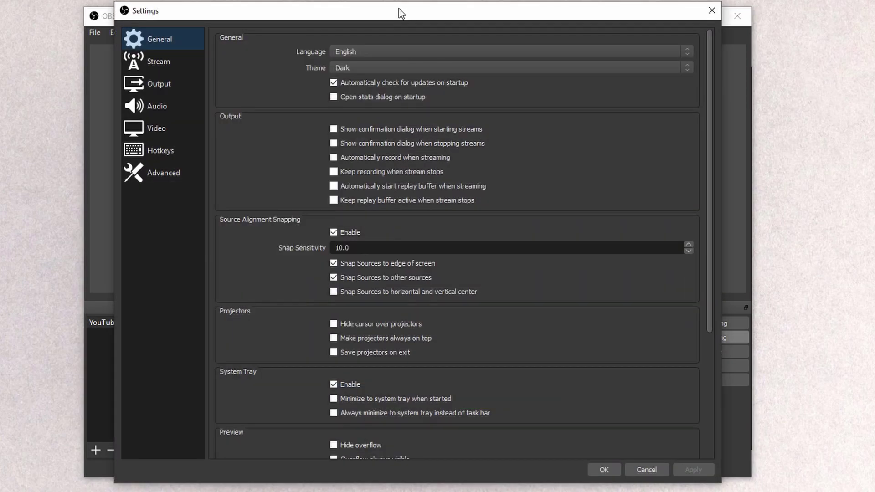
{"action": "left_click", "coordinate": [172, 95]}
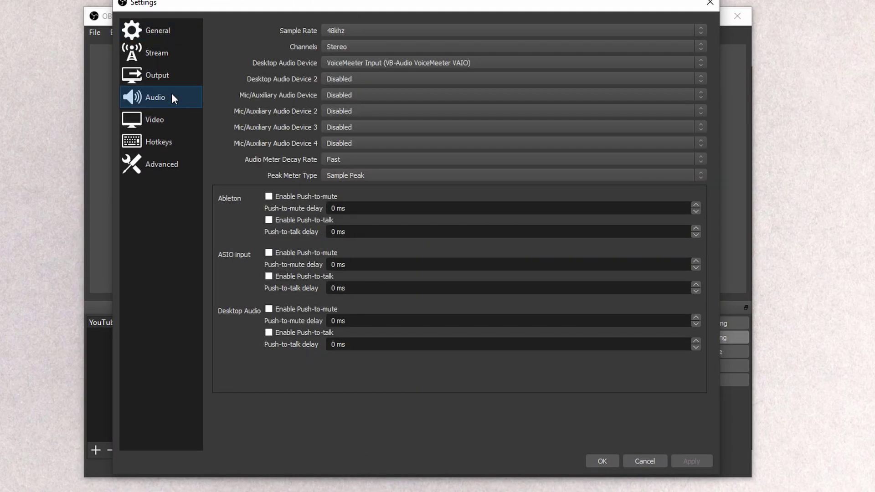
{"action": "left_click", "coordinate": [350, 31]}
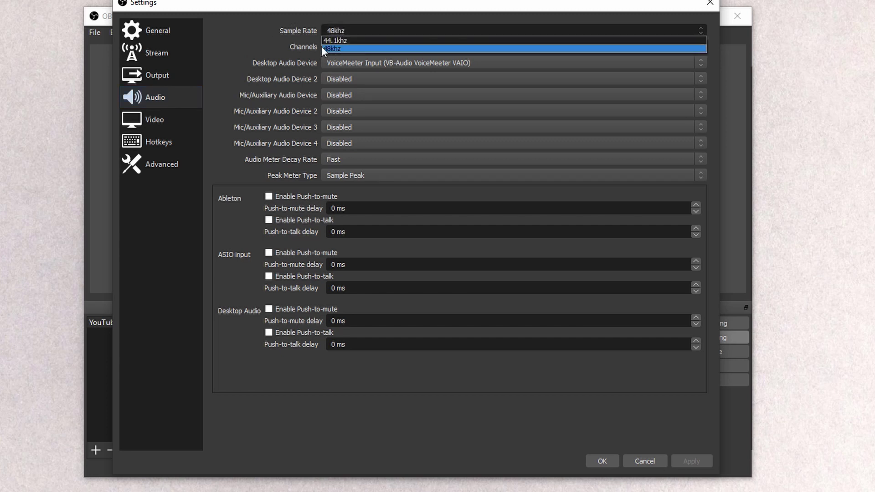
{"action": "left_click", "coordinate": [322, 47]}
{"action": "left_click", "coordinate": [338, 29]}
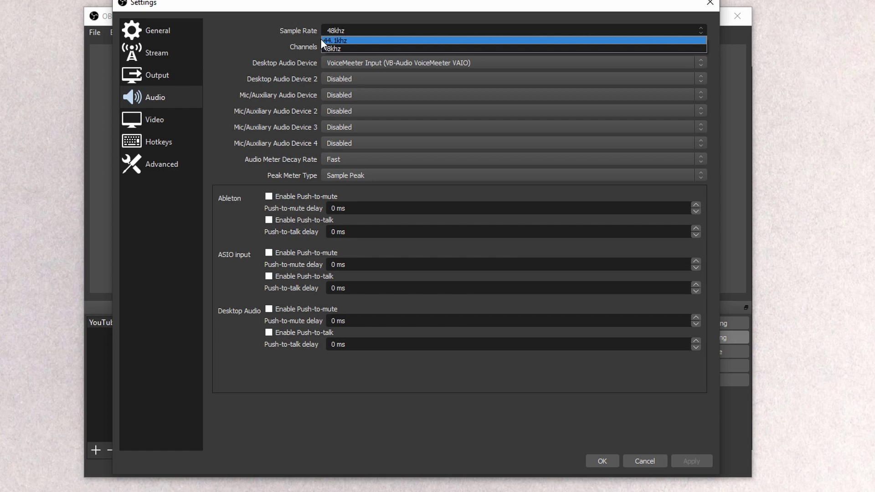
{"action": "left_click", "coordinate": [347, 47]}
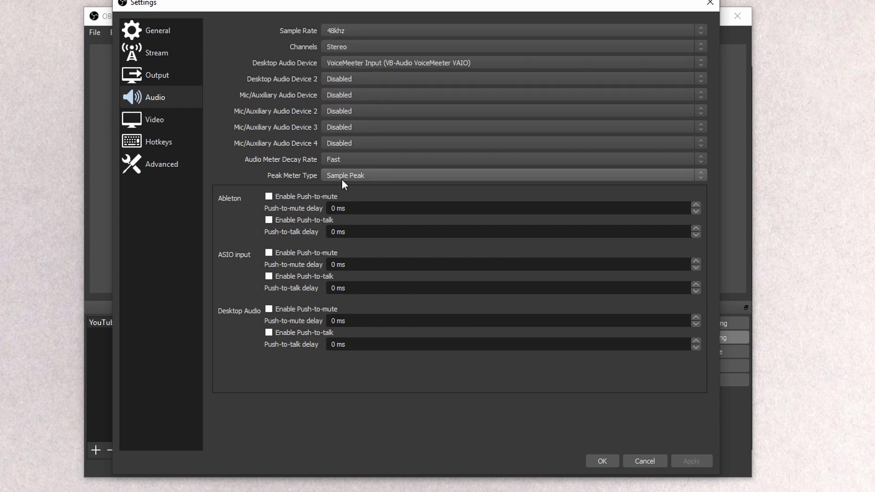
{"action": "left_click", "coordinate": [345, 62]}
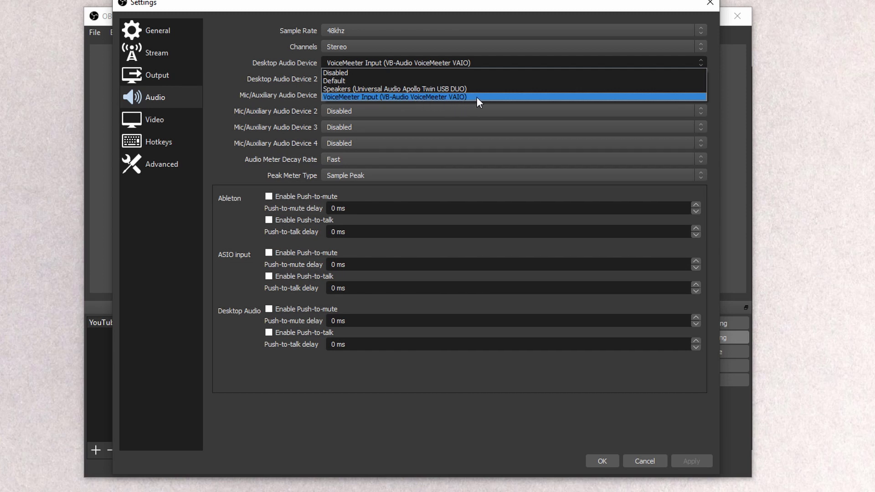
{"action": "left_click", "coordinate": [259, 29]}
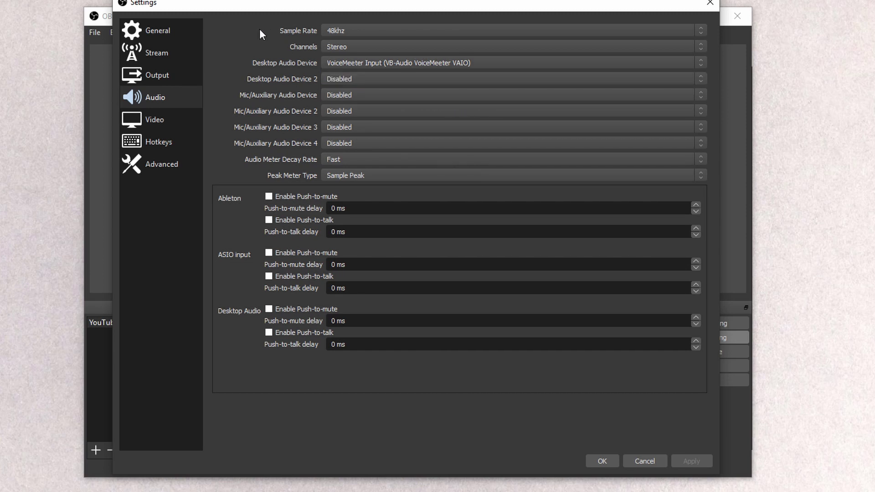
{"action": "left_click", "coordinate": [644, 461]}
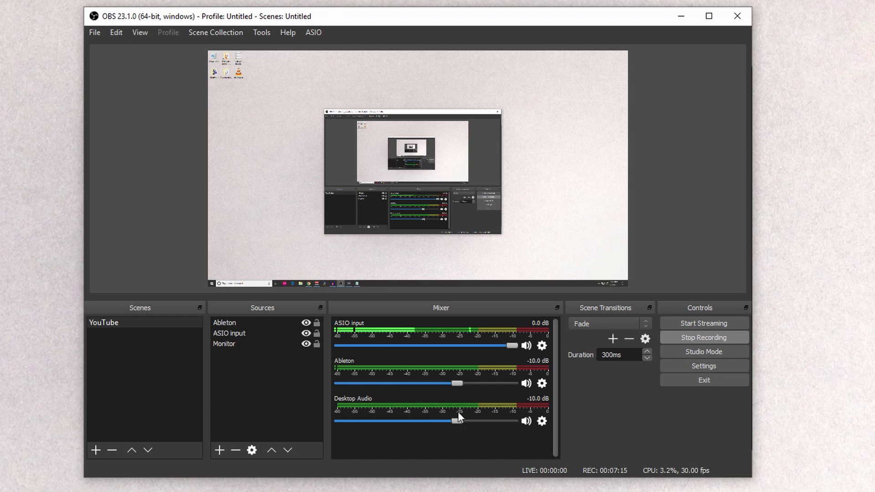
Step: Verify the Desktop Audio source's properties use the VoiceMeeter Input device
{"action": "left_click", "coordinate": [542, 421]}
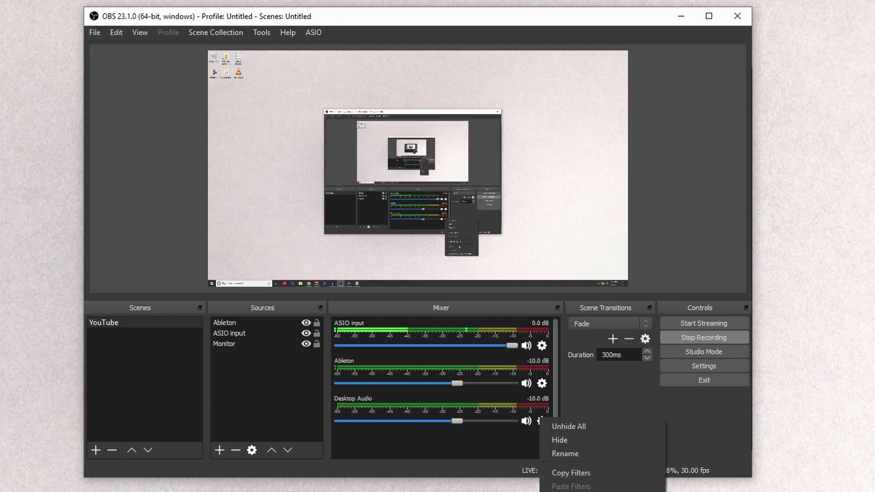
{"action": "left_click", "coordinate": [565, 491]}
{"action": "left_click", "coordinate": [370, 131]}
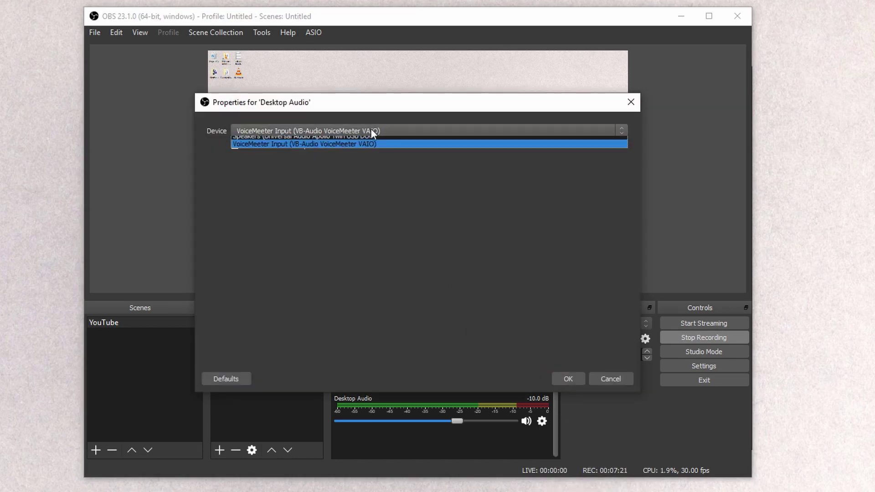
{"action": "left_click", "coordinate": [522, 218]}
{"action": "left_click", "coordinate": [612, 378]}
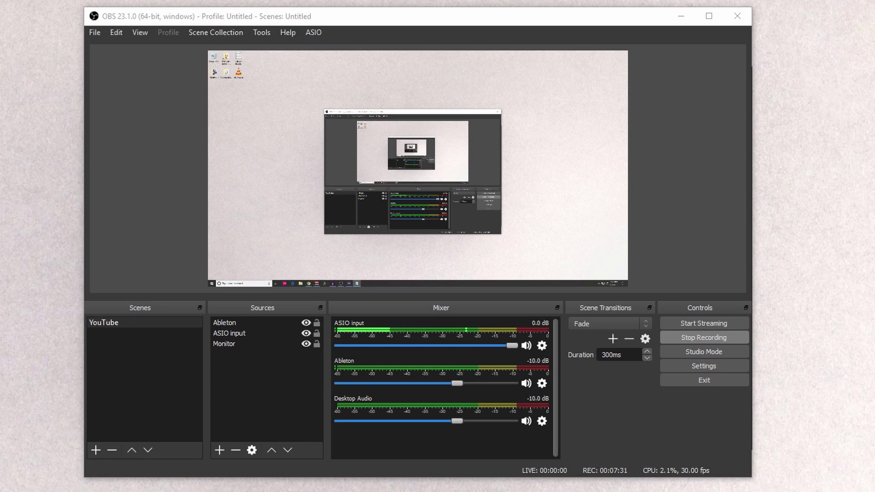
Step: Focus OBS and select ASIO input from the add-source list
{"action": "left_click", "coordinate": [261, 391]}
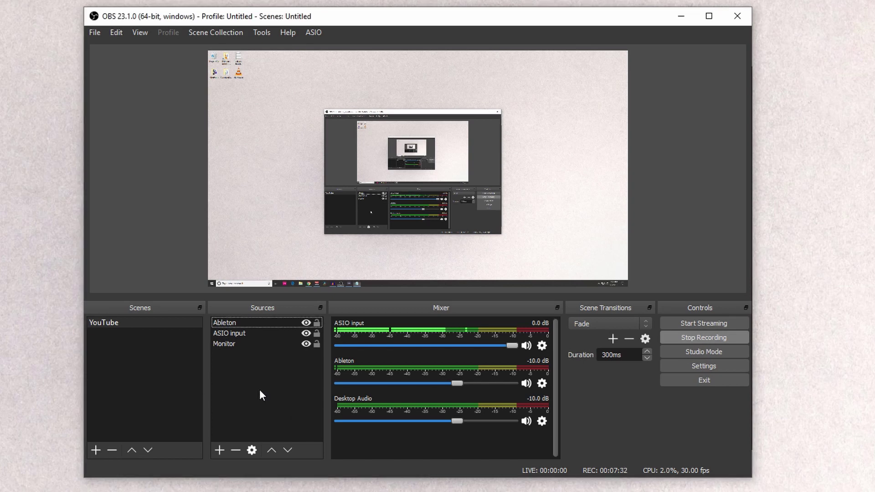
{"action": "left_click", "coordinate": [220, 450]}
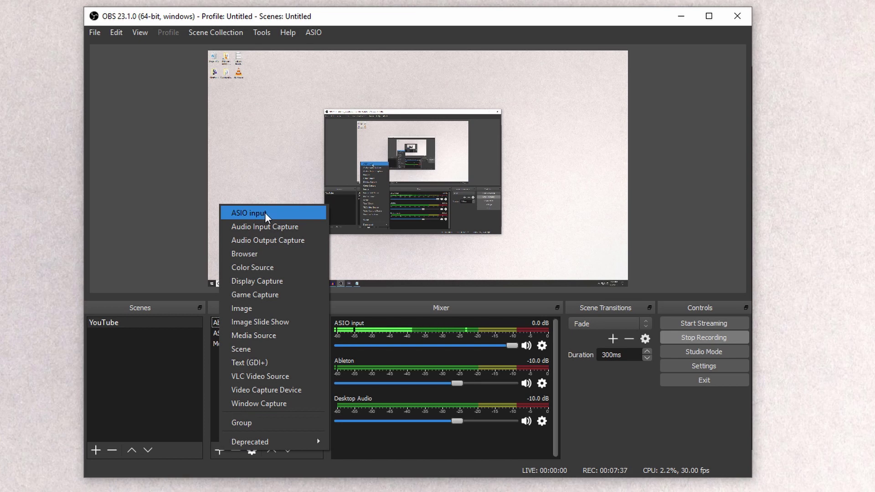
{"action": "left_click", "coordinate": [256, 467]}
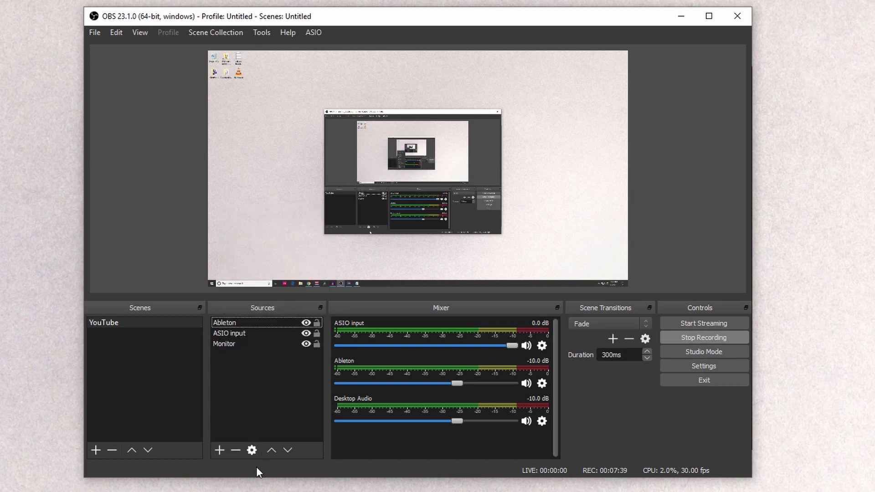
Step: Confirm the ASIO input source uses Voicemeeter Virtual ASIO with OBS Channel 1 on VM-VAIO 1
{"action": "double_click", "coordinate": [237, 334]}
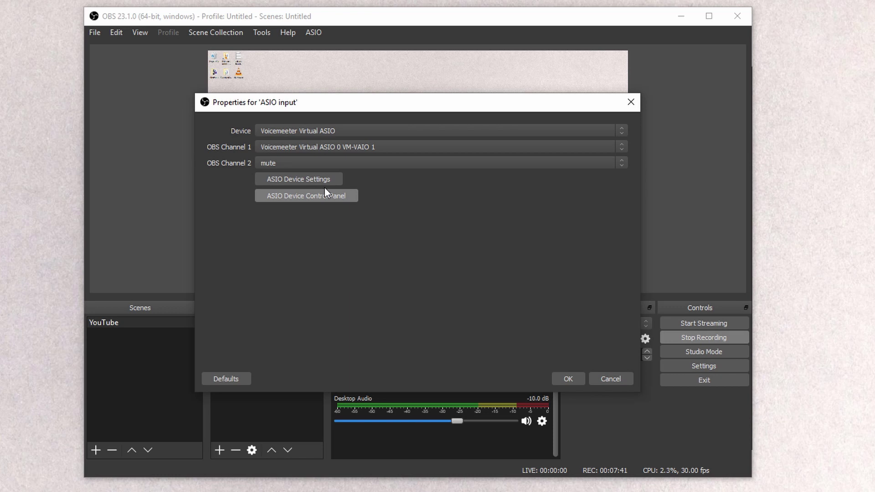
{"action": "left_click", "coordinate": [307, 130]}
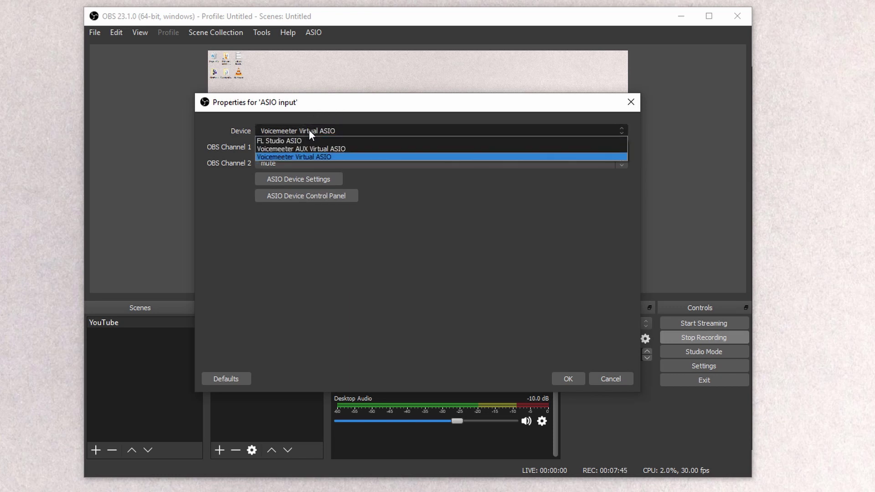
{"action": "left_click", "coordinate": [326, 156]}
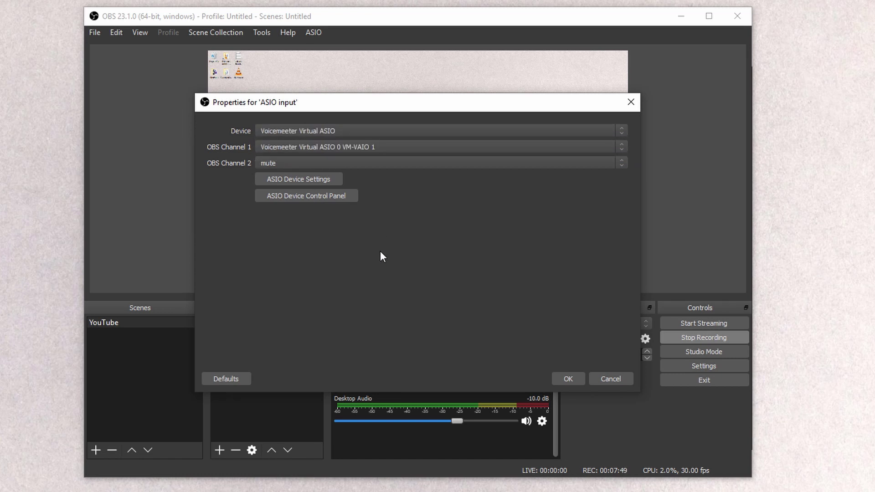
{"action": "left_click", "coordinate": [295, 147]}
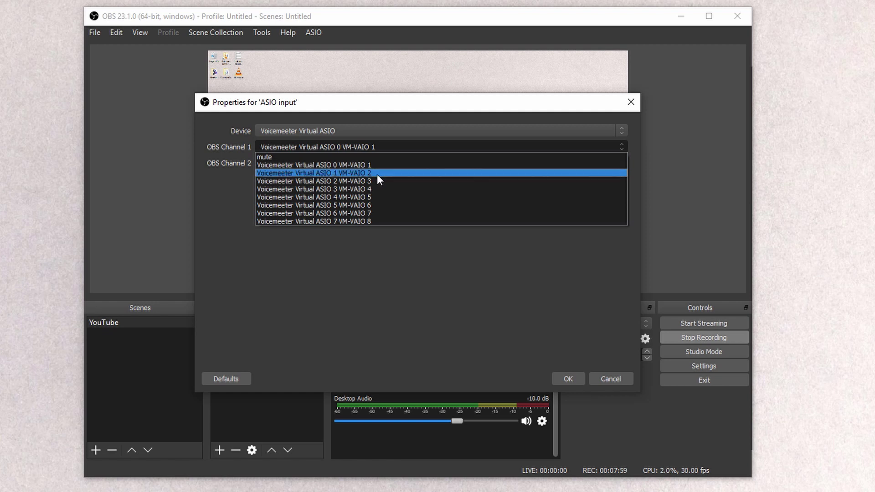
{"action": "left_click", "coordinate": [366, 257]}
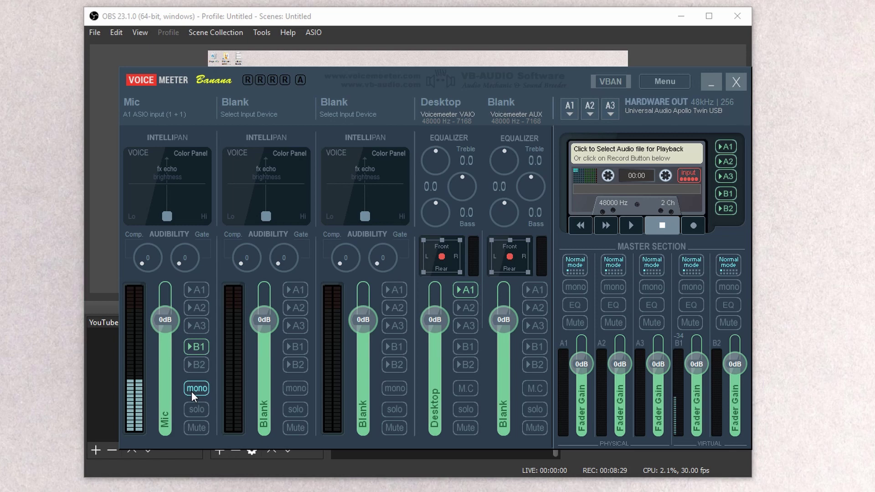
Step: Minimize Voicemeeter Banana and cancel OBS's ASIO input properties, leaving them unchanged
{"action": "left_click", "coordinate": [711, 82]}
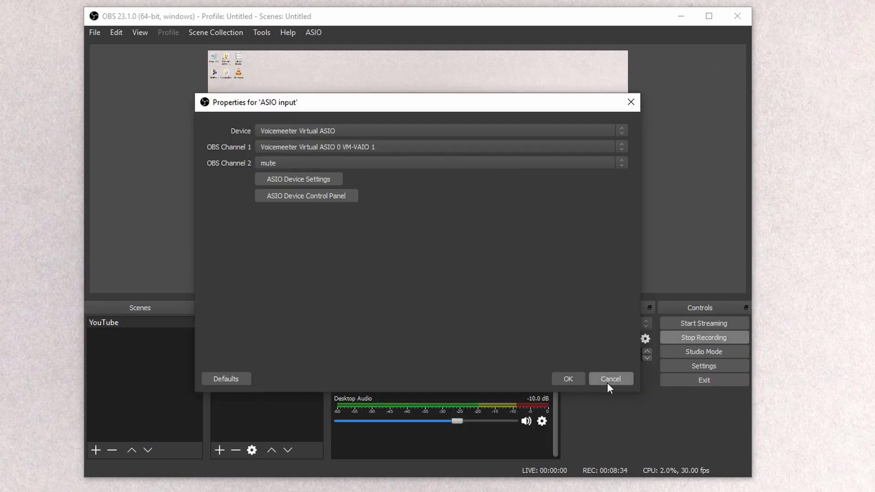
{"action": "left_click", "coordinate": [607, 382]}
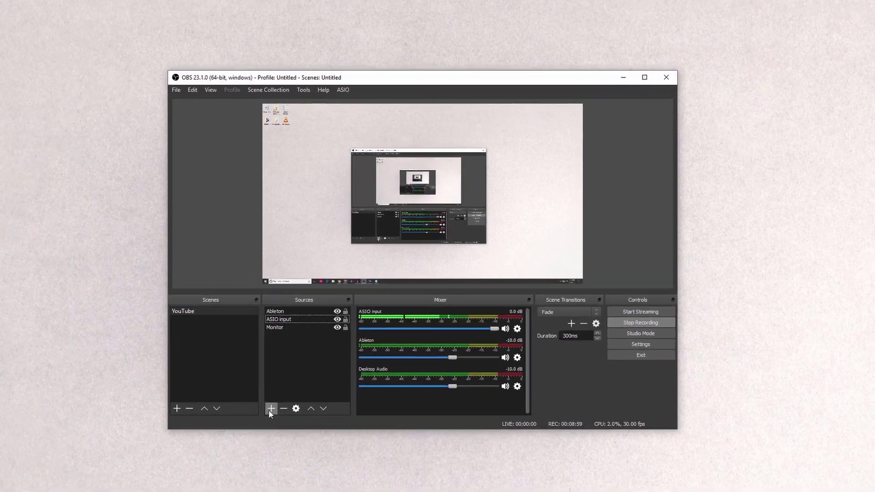
{"action": "left_click", "coordinate": [270, 409]}
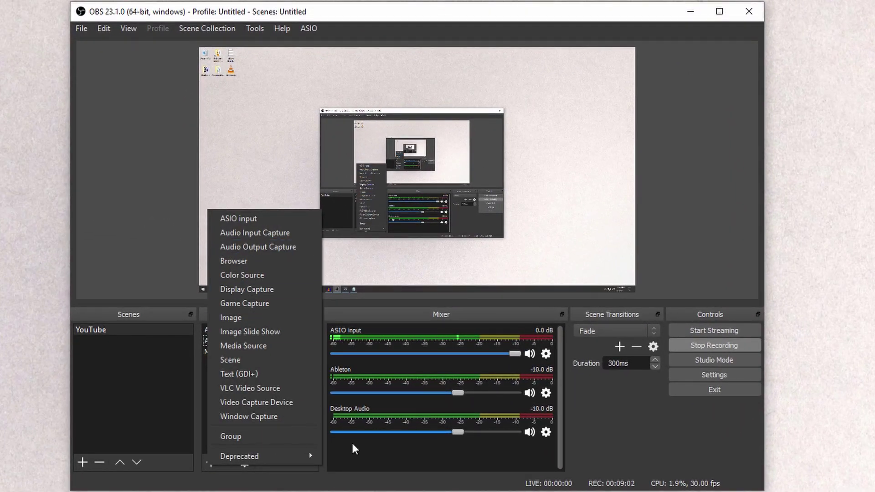
{"action": "key", "text": "Escape"}
{"action": "double_click", "coordinate": [231, 330]}
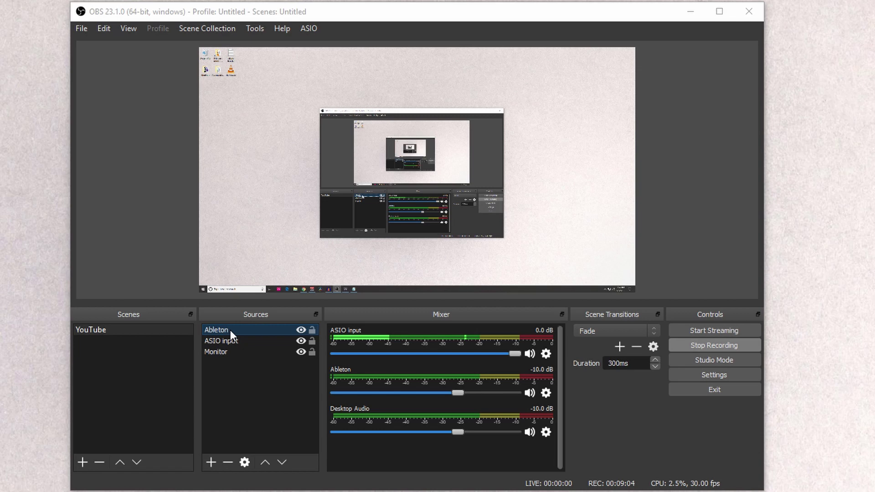
{"action": "left_click_drag", "start_coordinate": [358, 99], "coordinate": [379, 179]}
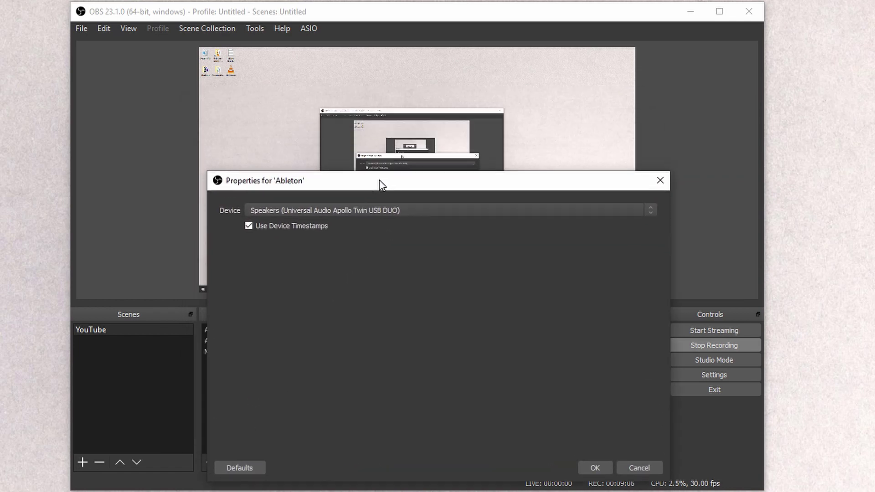
{"action": "left_click", "coordinate": [360, 209]}
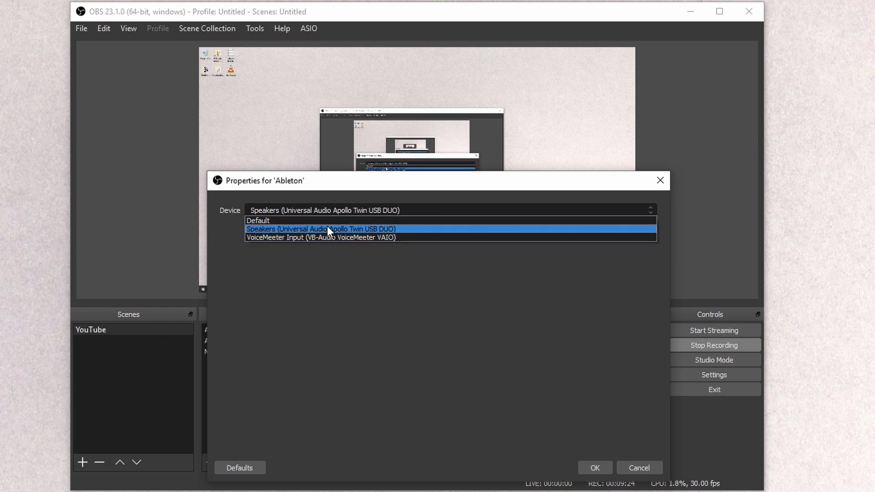
{"action": "left_click", "coordinate": [488, 298]}
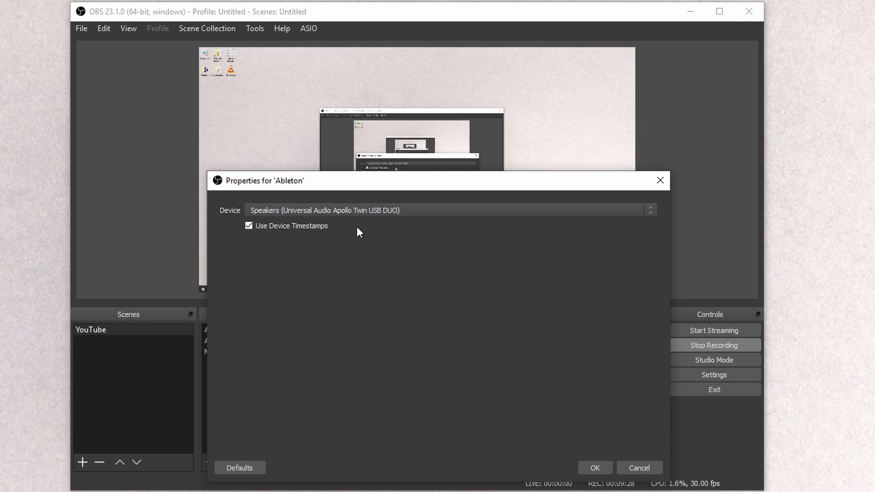
{"action": "left_click", "coordinate": [642, 471]}
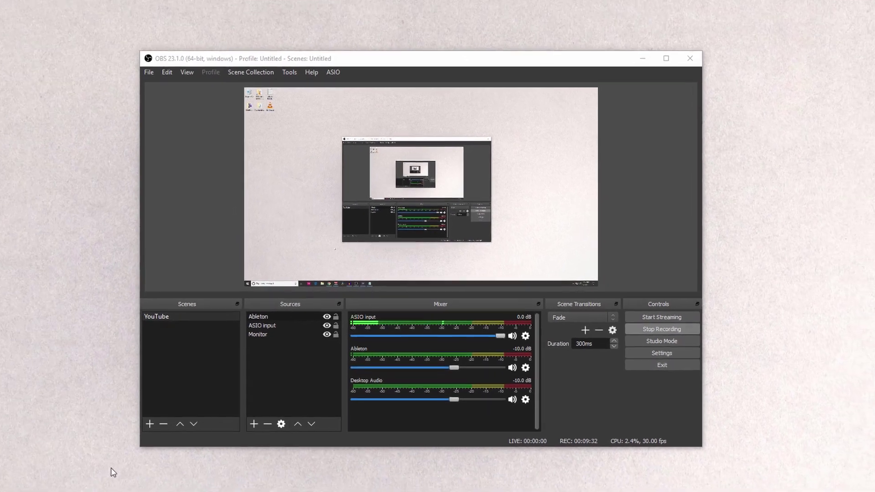
Step: In Ableton Live's Audio preferences, keep FL Studio ASIO as the device at 48000 Hz with a 512-sample buffer
{"action": "left_click", "coordinate": [294, 485]}
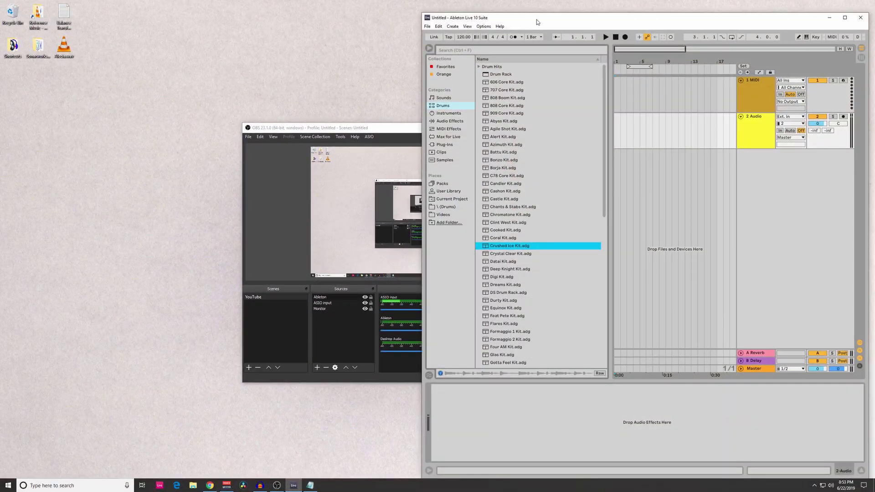
{"action": "left_click_drag", "start_coordinate": [537, 21], "coordinate": [381, 10]}
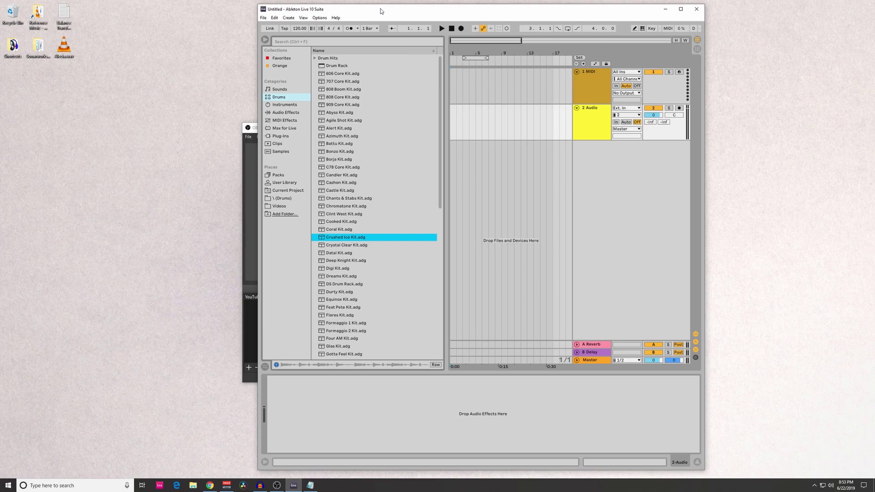
{"action": "left_click", "coordinate": [320, 17]}
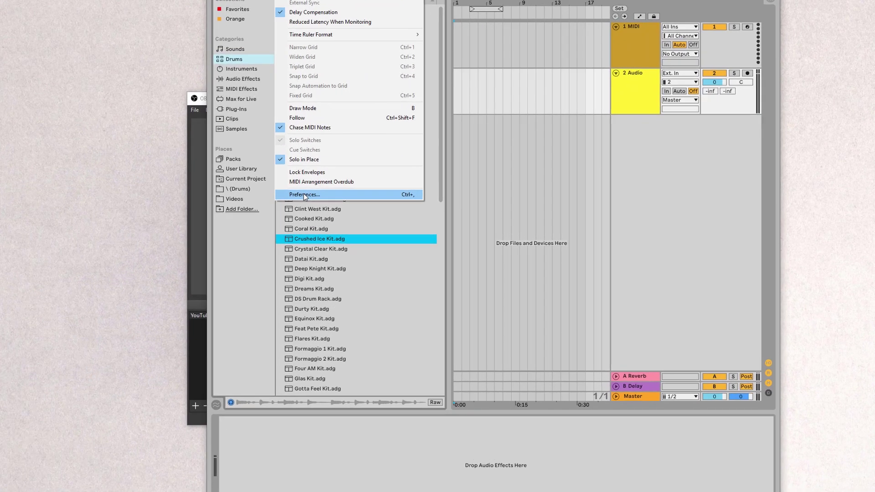
{"action": "left_click", "coordinate": [334, 202]}
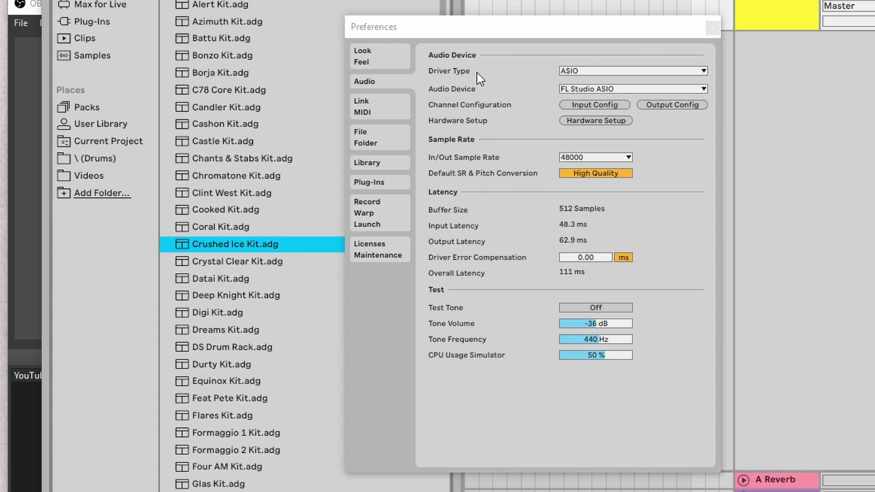
{"action": "left_click", "coordinate": [373, 84]}
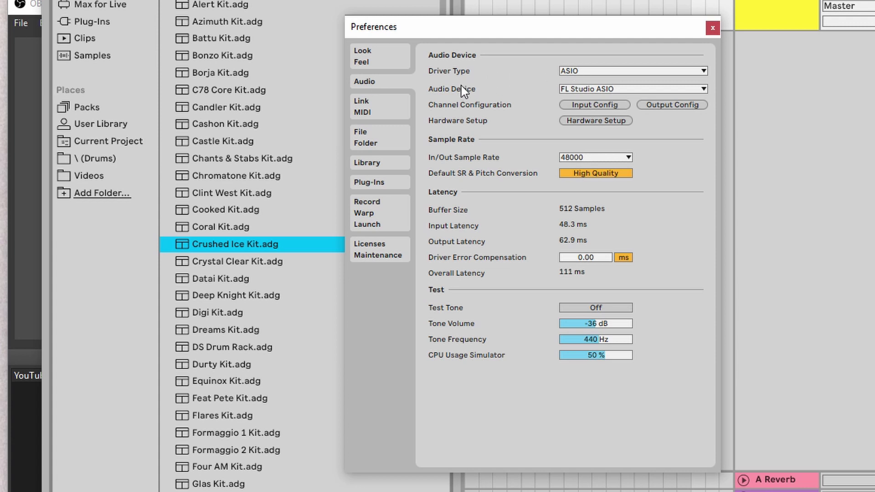
{"action": "left_click", "coordinate": [583, 89]}
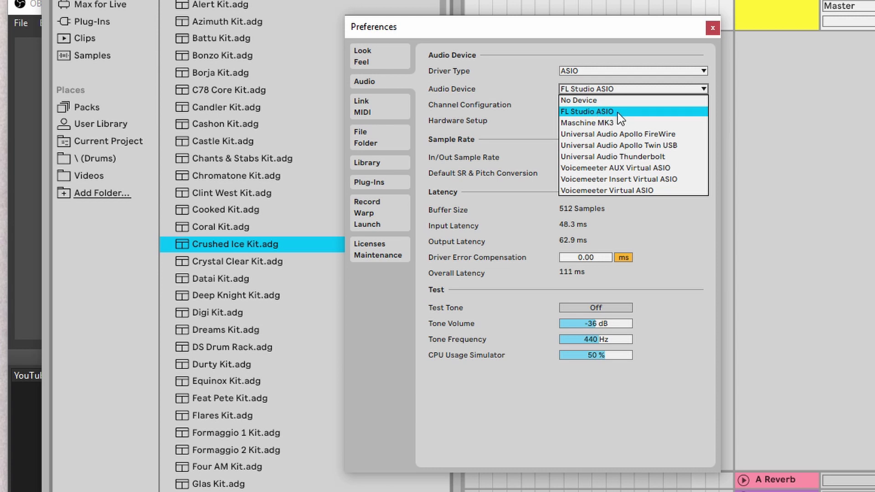
{"action": "left_click", "coordinate": [524, 93]}
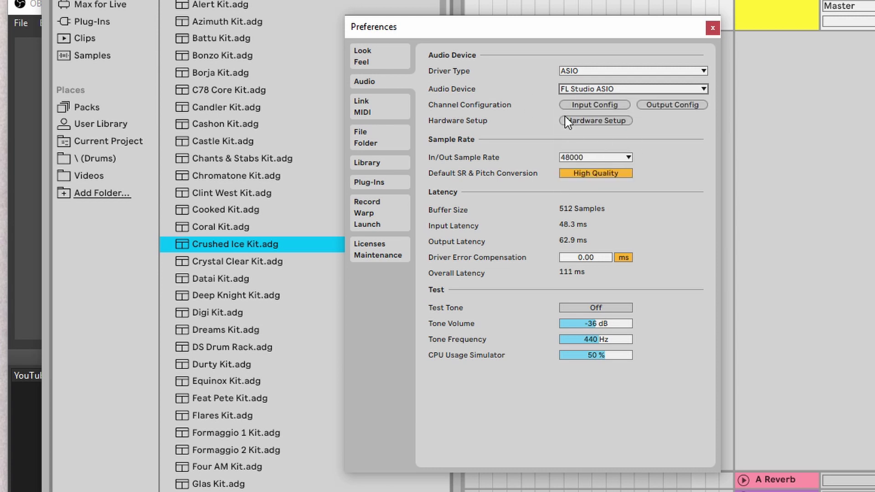
Step: In FL Studio ASIO's hardware setup, keep the output on Speakers (Apollo Twin USB DUO) with a 512 buffer
{"action": "left_click", "coordinate": [591, 121]}
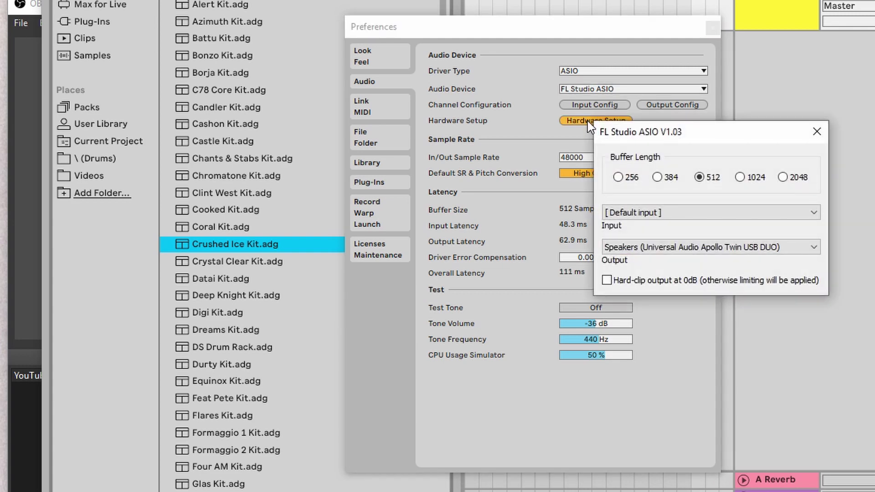
{"action": "left_click", "coordinate": [35, 6]}
{"action": "left_click_drag", "start_coordinate": [185, 9], "coordinate": [0, 0]}
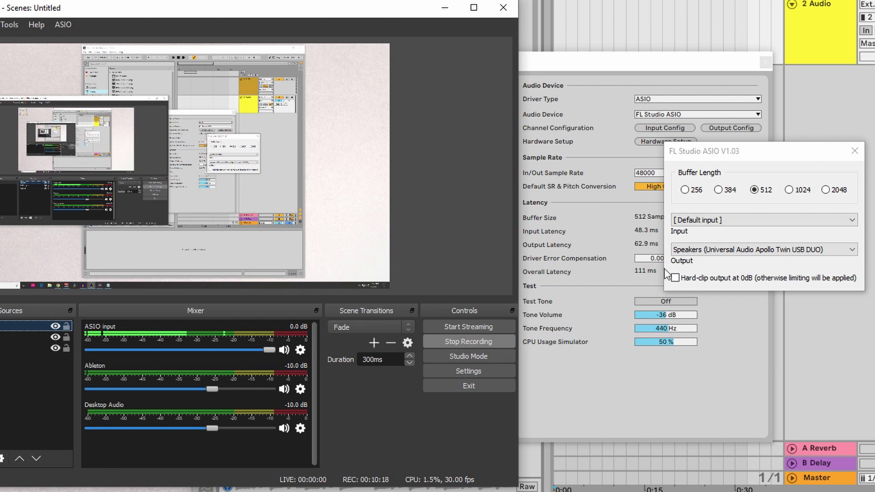
{"action": "left_click", "coordinate": [739, 251]}
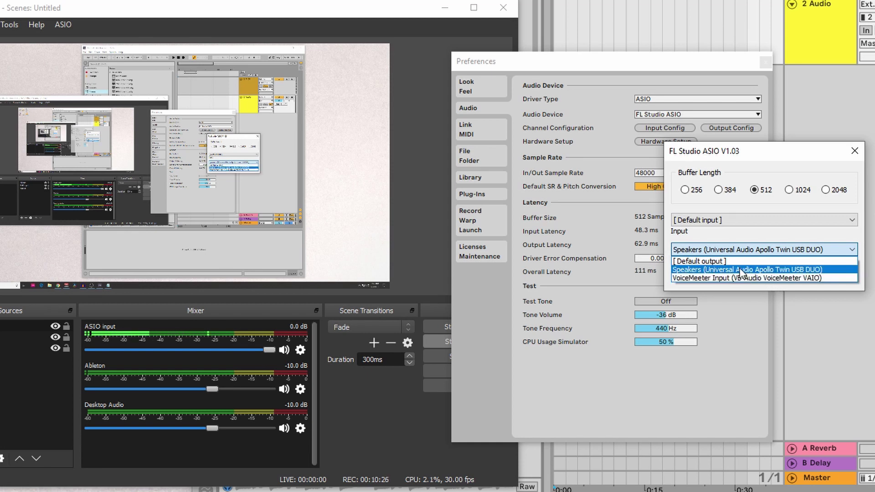
{"action": "left_click", "coordinate": [751, 237]}
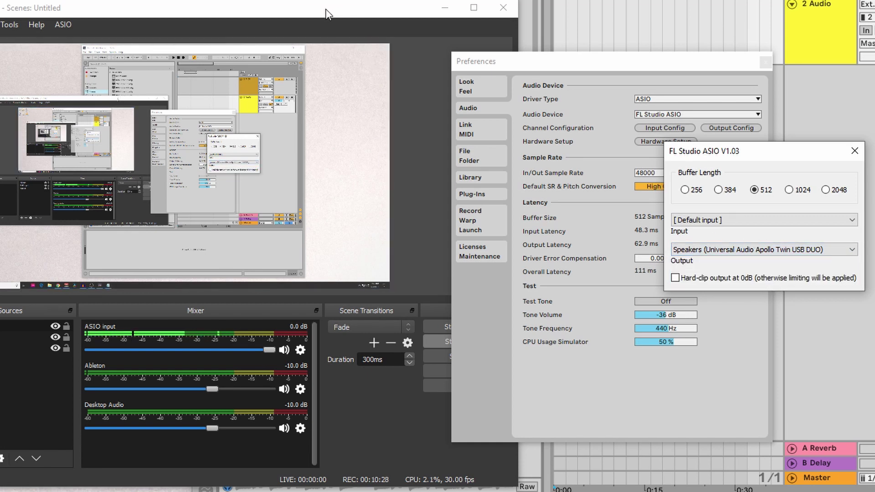
{"action": "left_click_drag", "start_coordinate": [326, 13], "coordinate": [219, 0]}
{"action": "left_click", "coordinate": [855, 151]}
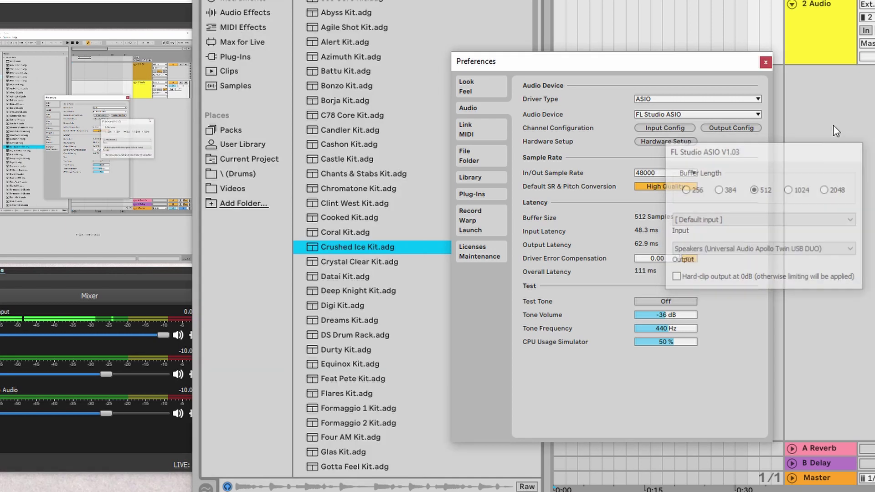
{"action": "left_click", "coordinate": [765, 62]}
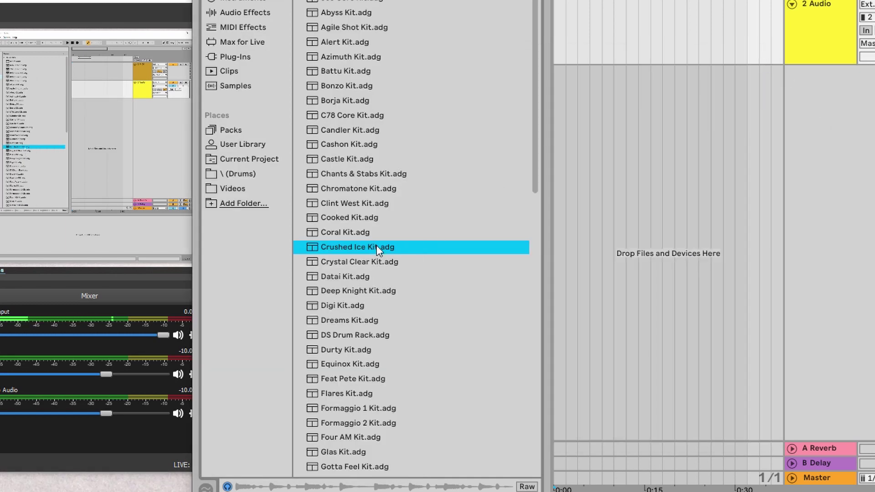
{"action": "left_click", "coordinate": [371, 233]}
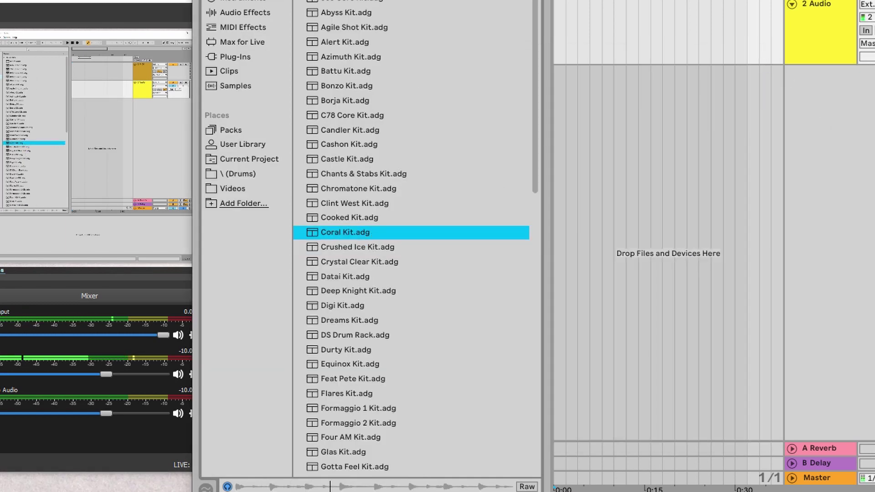
{"action": "left_click", "coordinate": [310, 0]}
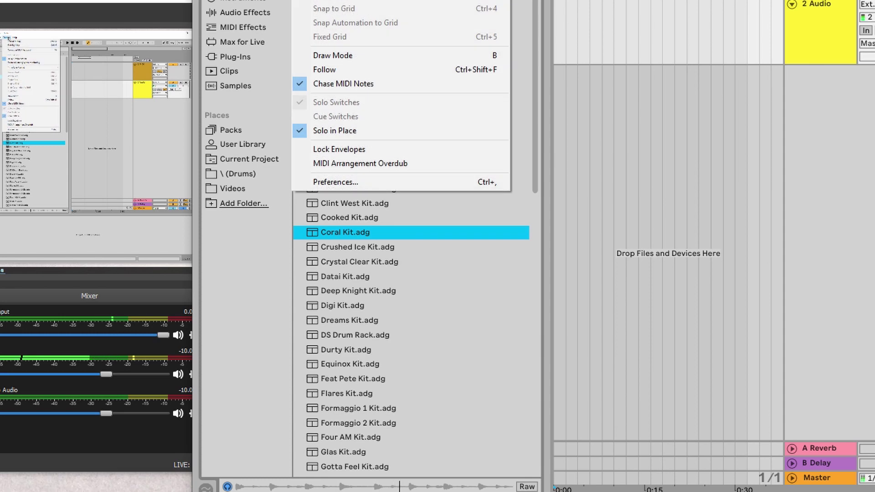
{"action": "left_click", "coordinate": [342, 181]}
{"action": "left_click", "coordinate": [669, 141]}
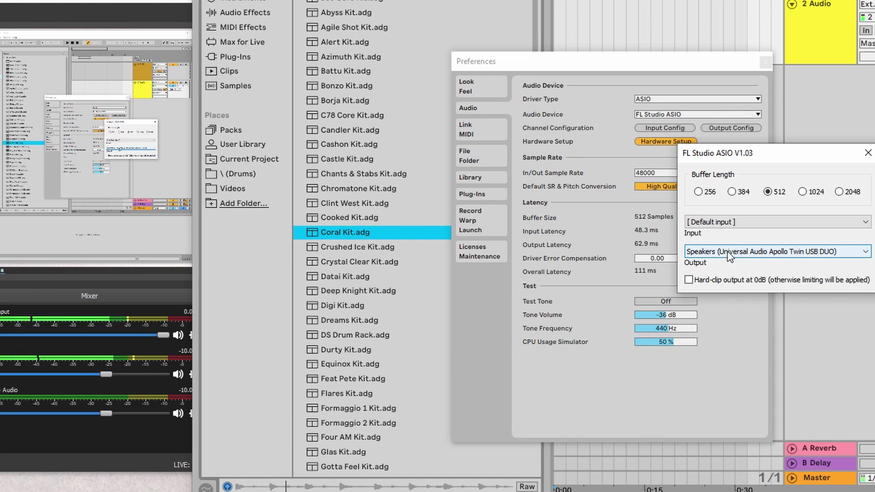
{"action": "left_click", "coordinate": [740, 254]}
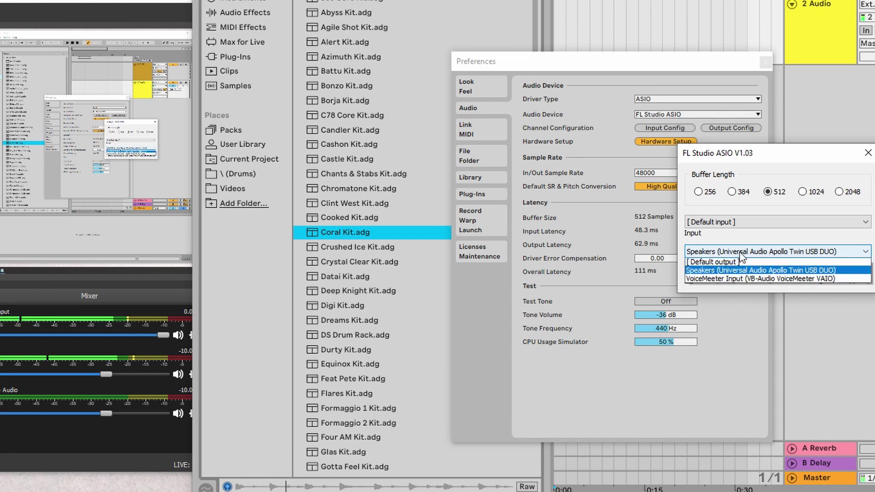
{"action": "left_click", "coordinate": [738, 252]}
{"action": "left_click", "coordinate": [735, 252]}
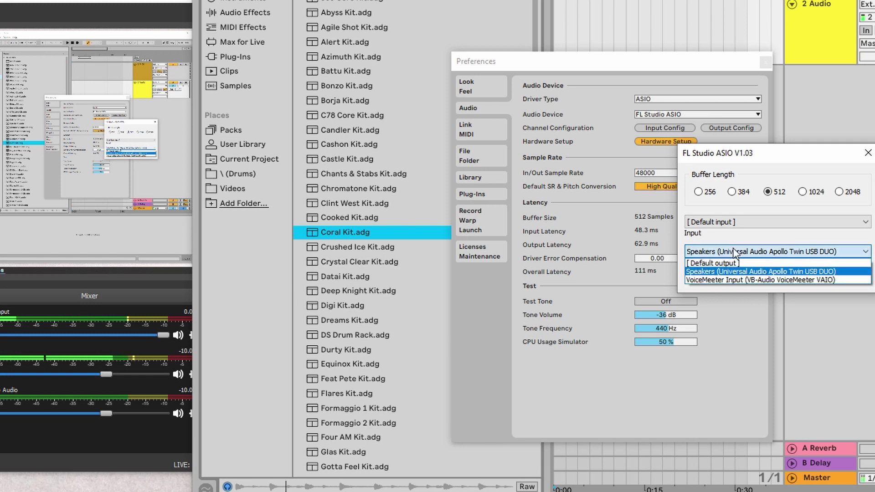
{"action": "left_click", "coordinate": [724, 272]}
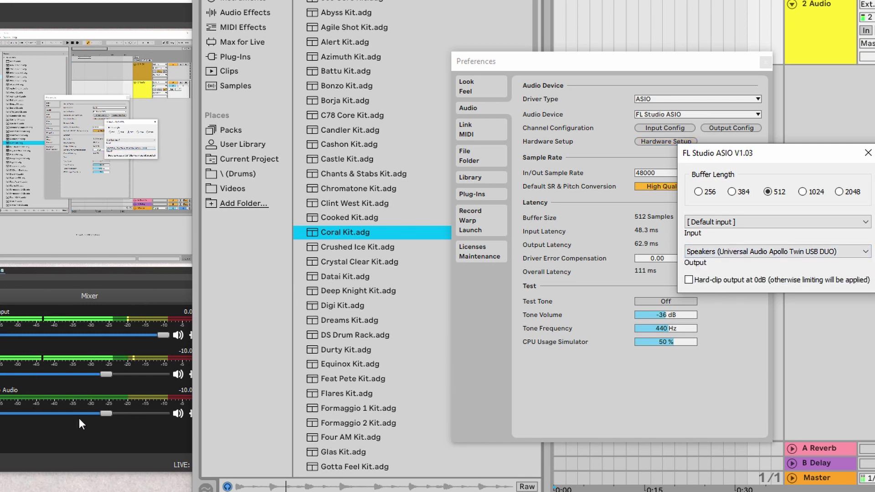
{"action": "left_click", "coordinate": [710, 254]}
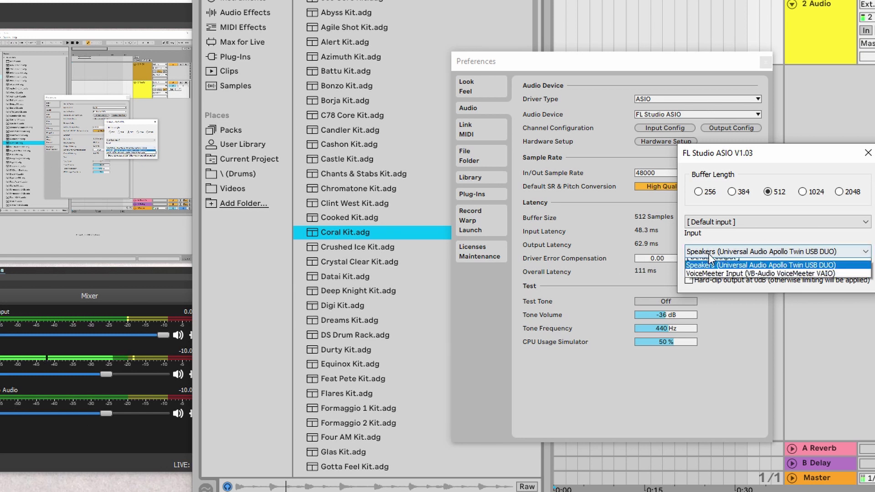
{"action": "left_click", "coordinate": [713, 273]}
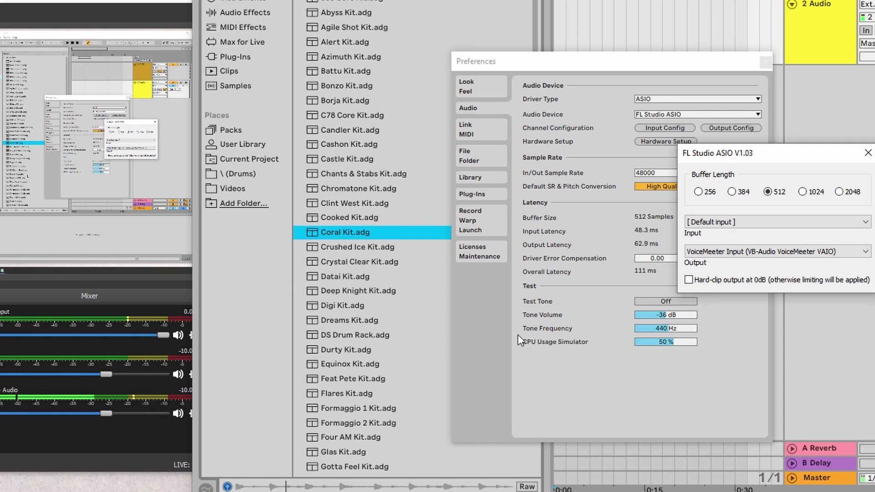
{"action": "left_click", "coordinate": [715, 253]}
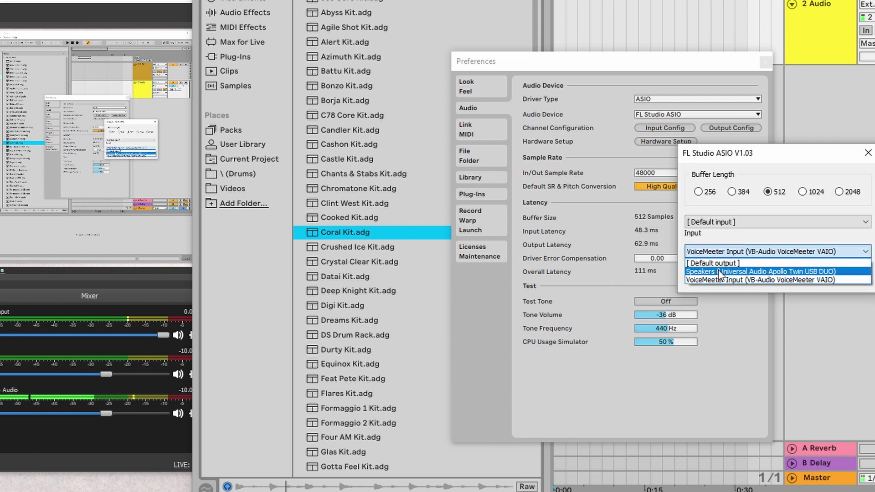
{"action": "left_click", "coordinate": [719, 272]}
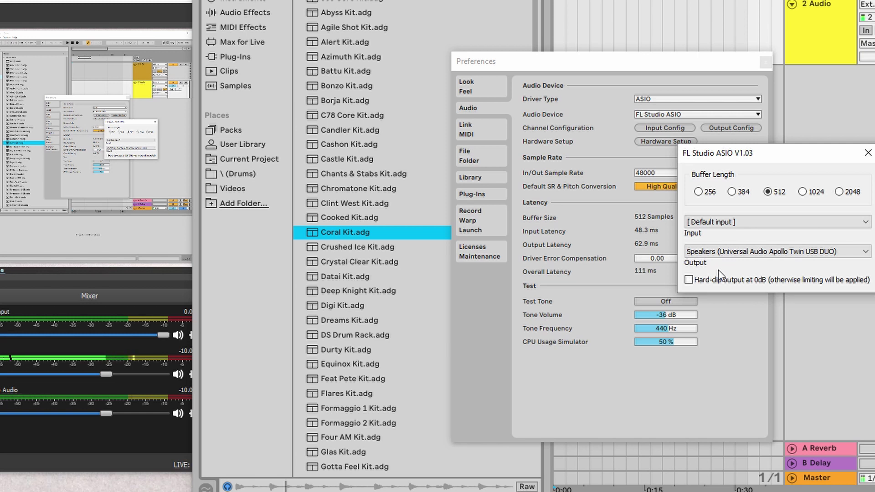
{"action": "left_click", "coordinate": [866, 152]}
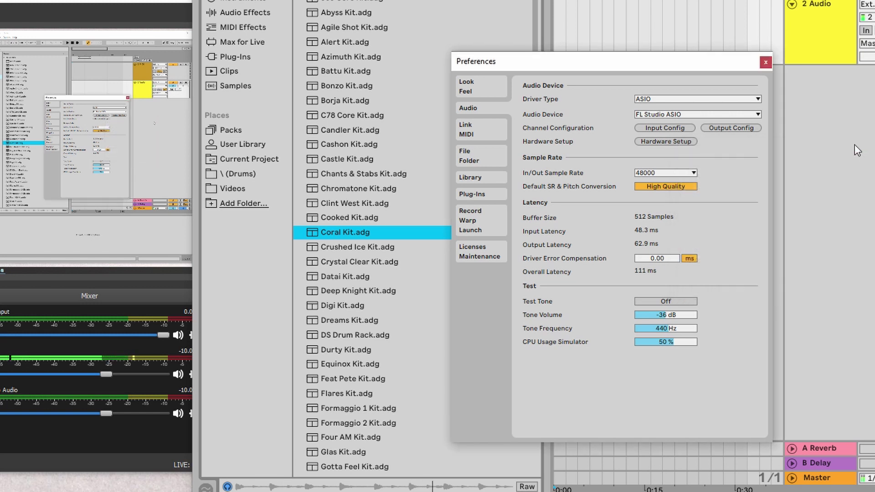
{"action": "left_click", "coordinate": [766, 62]}
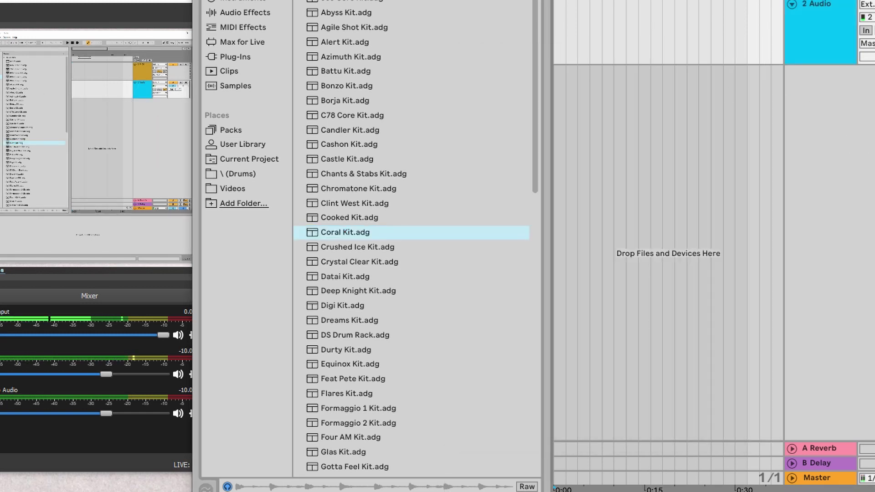
Step: Raise OBS over Ableton Live, showing the YouTube scene and the ASIO input, Ableton and Desktop Audio channels
{"action": "left_click", "coordinate": [115, 4]}
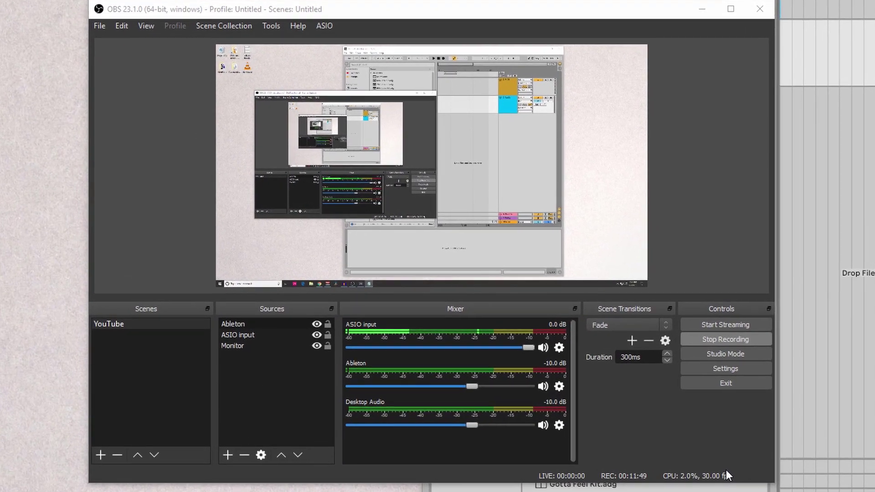
{"action": "left_click", "coordinate": [688, 359]}
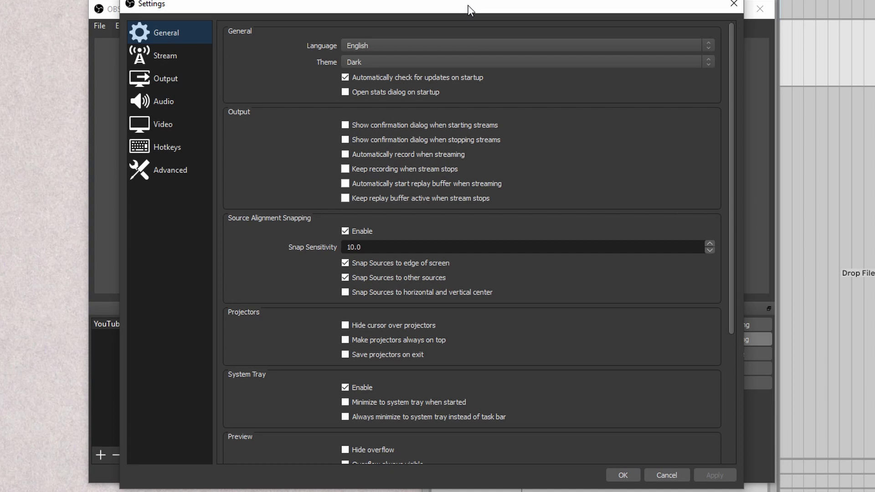
{"action": "left_click_drag", "start_coordinate": [469, 10], "coordinate": [665, 10]}
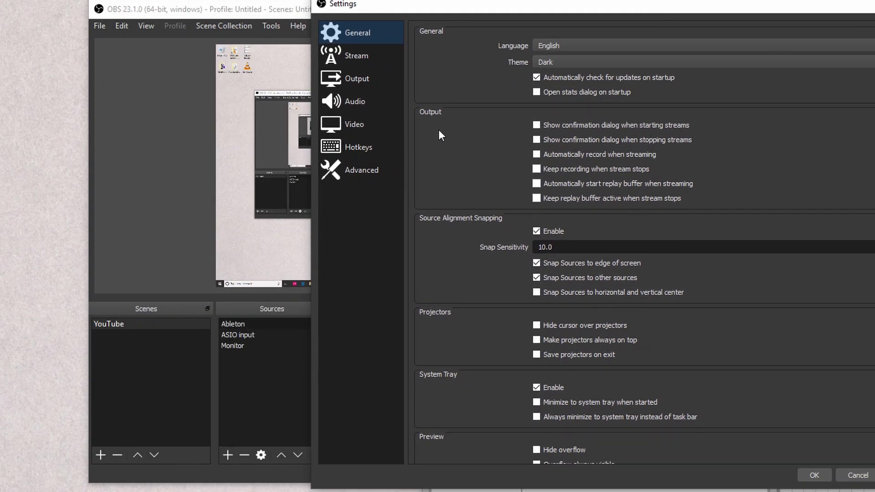
{"action": "left_click", "coordinate": [360, 79]}
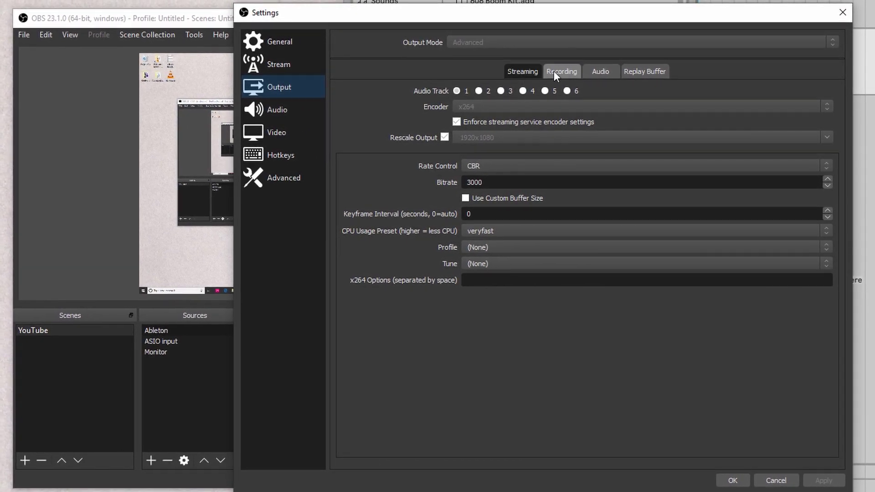
{"action": "left_click", "coordinate": [554, 71]}
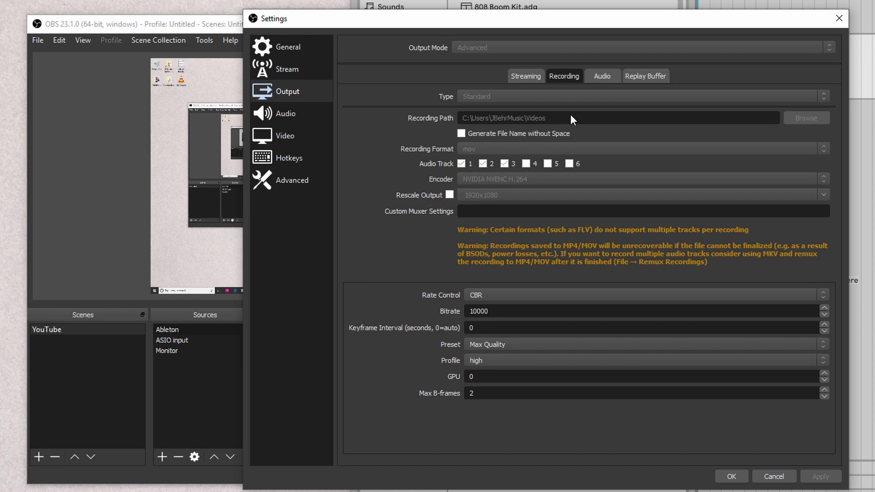
{"action": "left_click", "coordinate": [600, 76]}
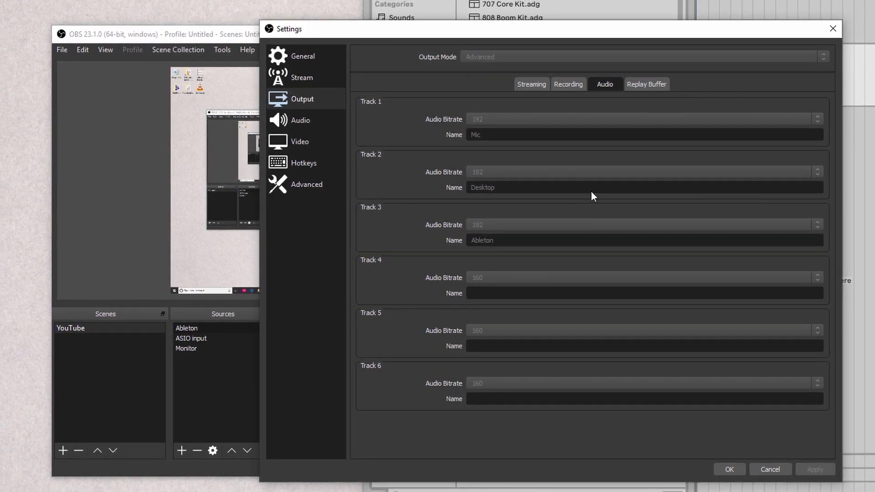
{"action": "left_click", "coordinate": [542, 88]}
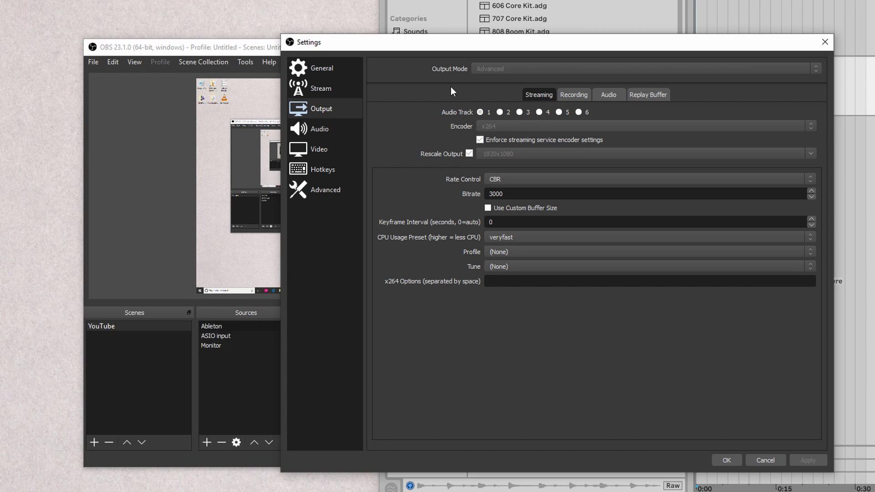
{"action": "left_click", "coordinate": [766, 460]}
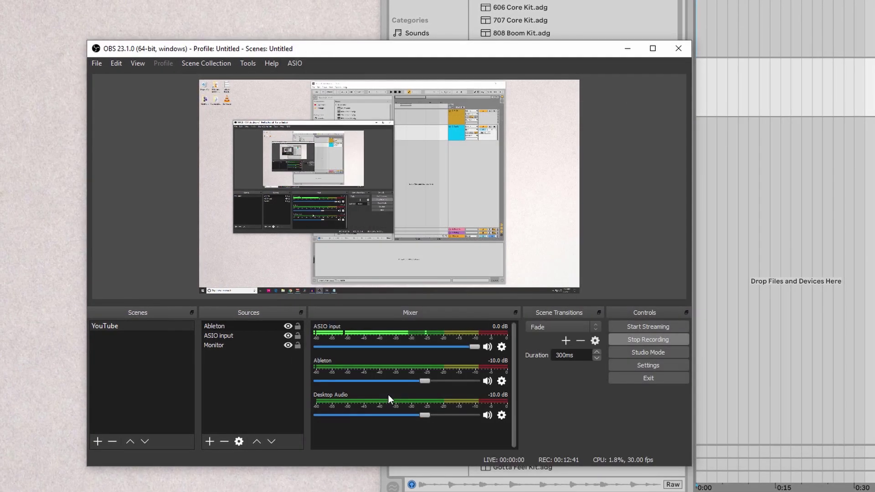
{"action": "left_click", "coordinate": [503, 416]}
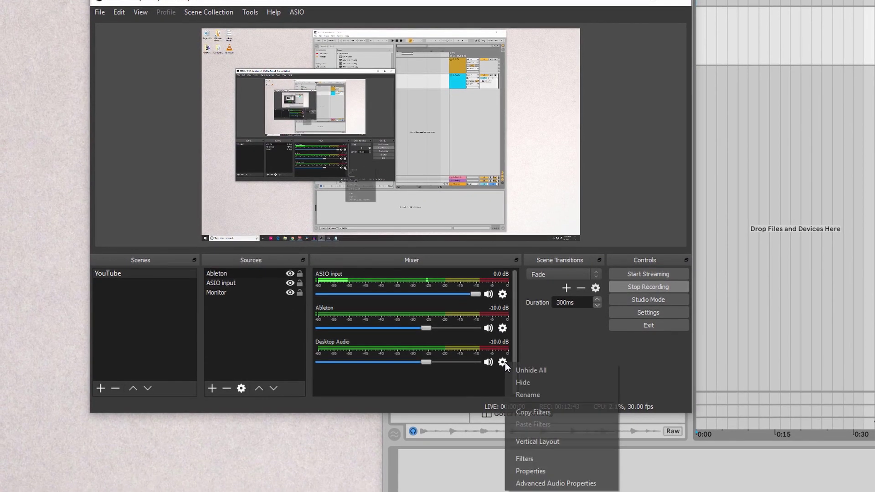
{"action": "left_click", "coordinate": [554, 483]}
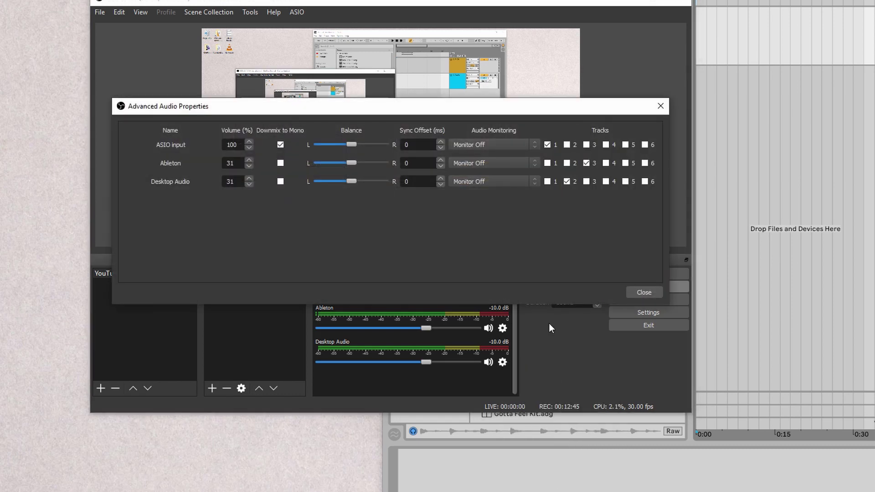
{"action": "left_click_drag", "start_coordinate": [509, 105], "coordinate": [574, 167]}
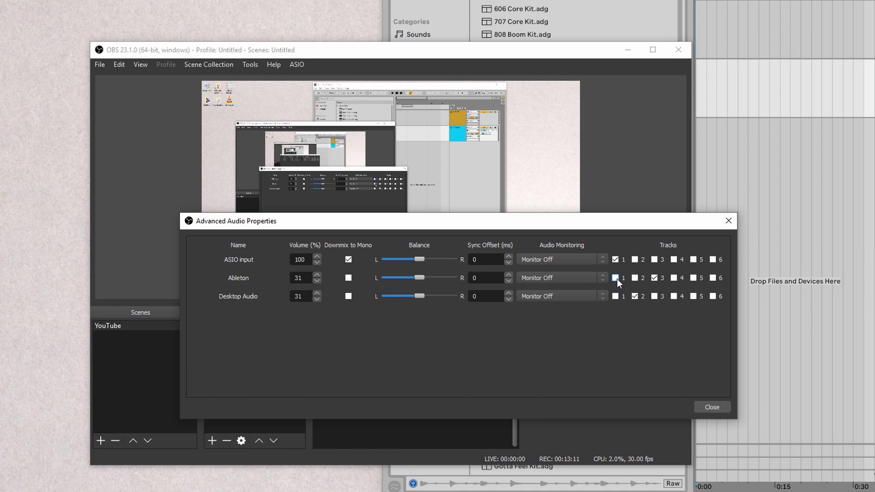
{"action": "left_click", "coordinate": [617, 279]}
{"action": "left_click", "coordinate": [616, 278]}
{"action": "left_click", "coordinate": [616, 297]}
{"action": "left_click", "coordinate": [712, 408]}
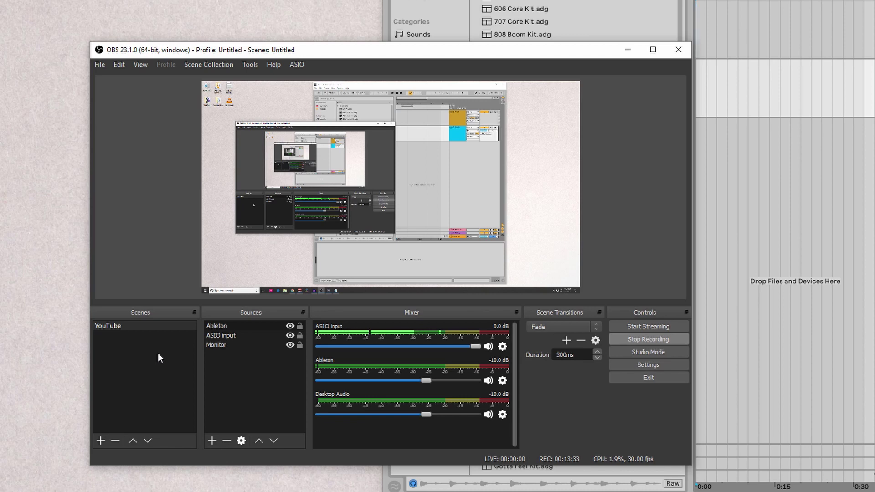
{"action": "left_click", "coordinate": [502, 414]}
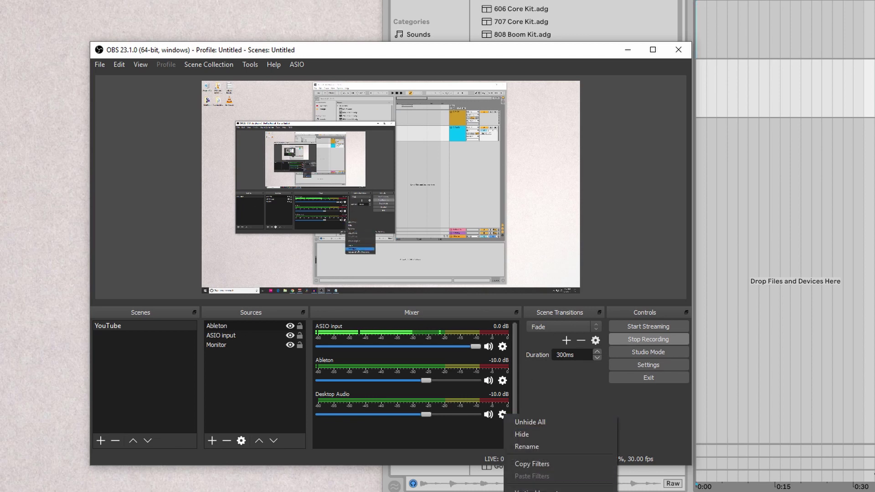
{"action": "left_click", "coordinate": [658, 400]}
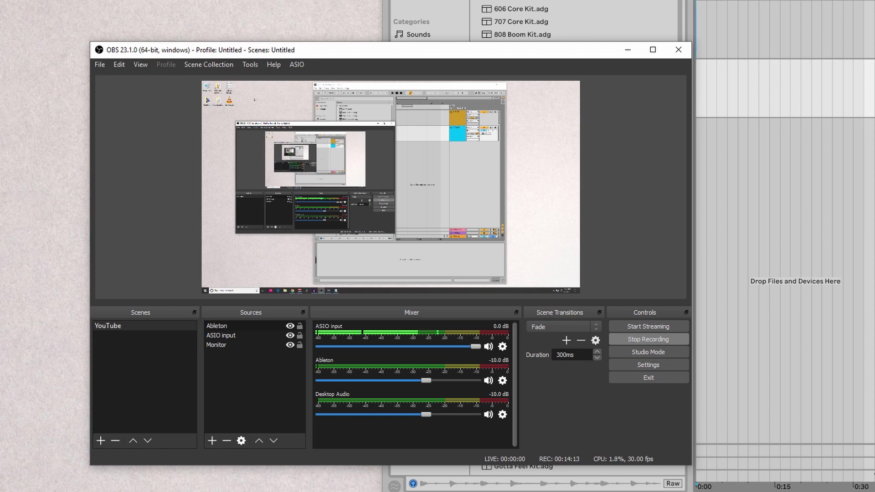
{"action": "key", "text": "alt+Tab"}
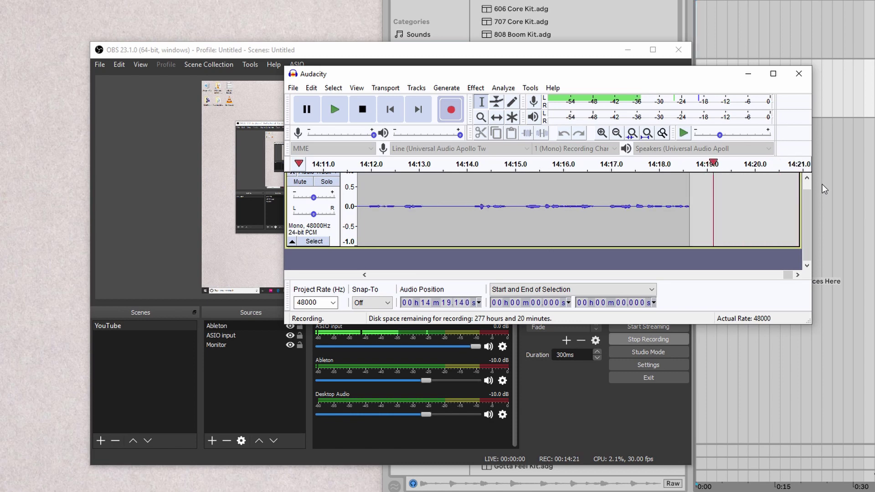
{"action": "left_click_drag", "start_coordinate": [631, 83], "coordinate": [0, 68]}
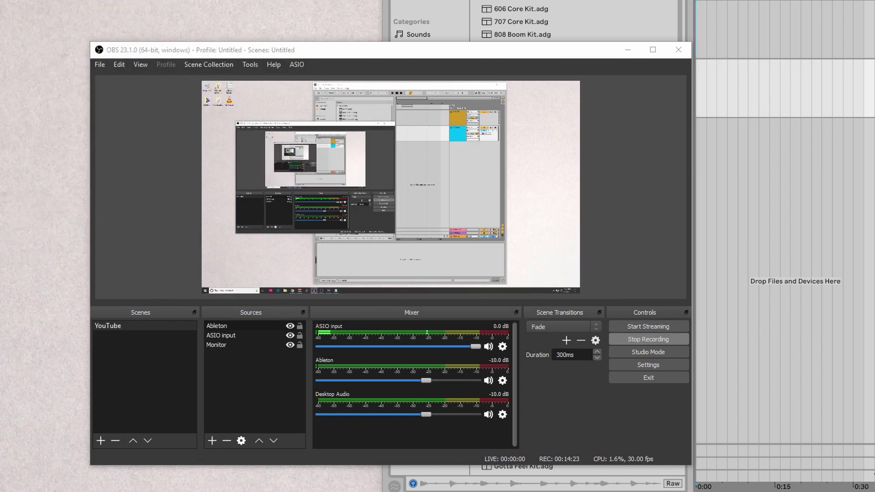